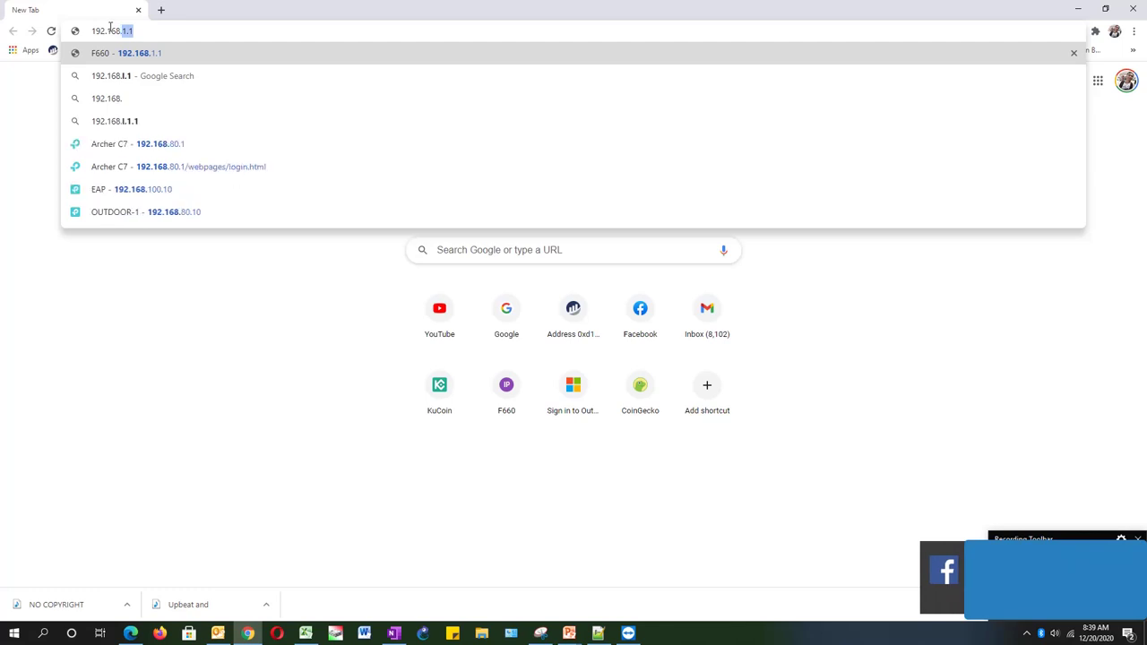
Step: Open the modem's login page at 192.168.1.1
type("10.")
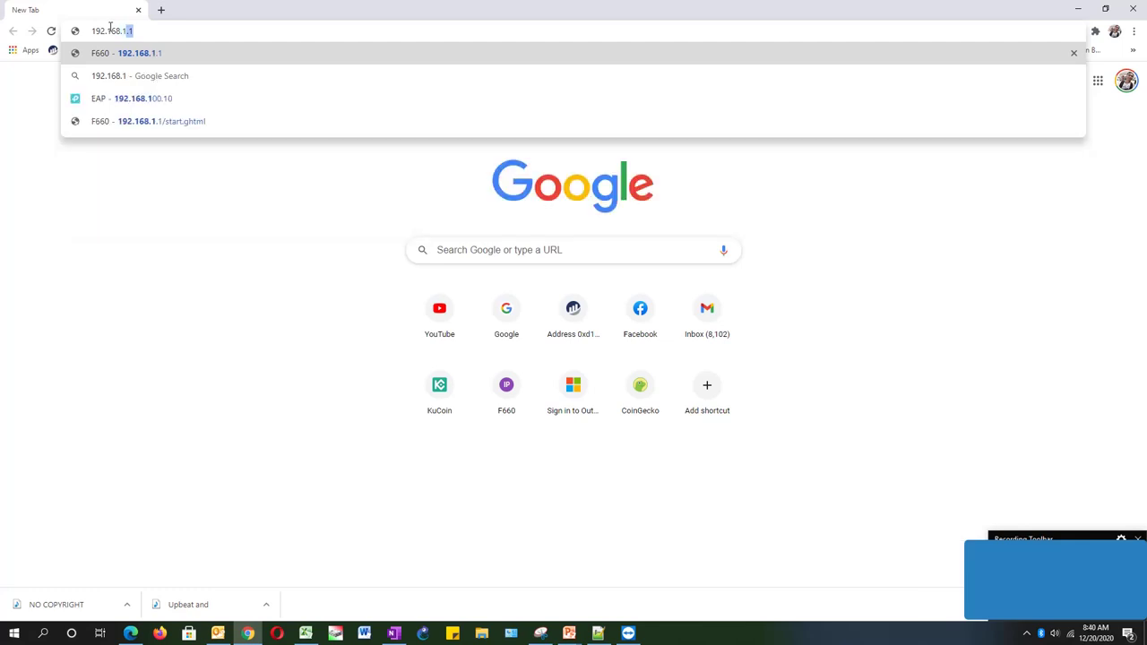
key("BackSpace")
key("BackSpace")
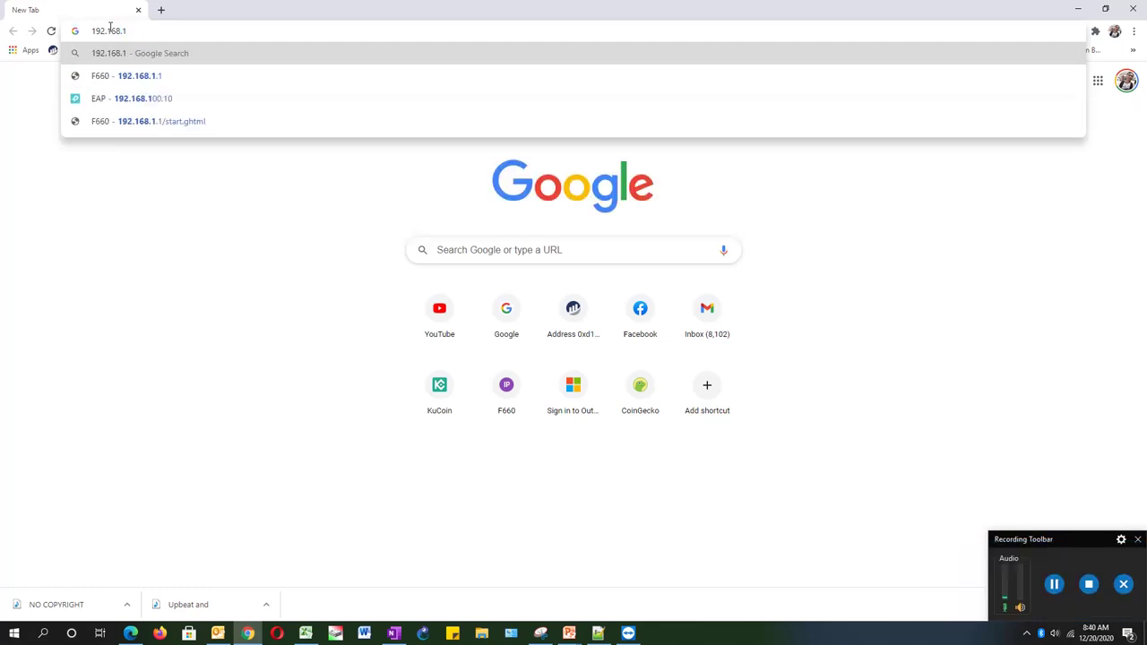
type(".1")
key("Return")
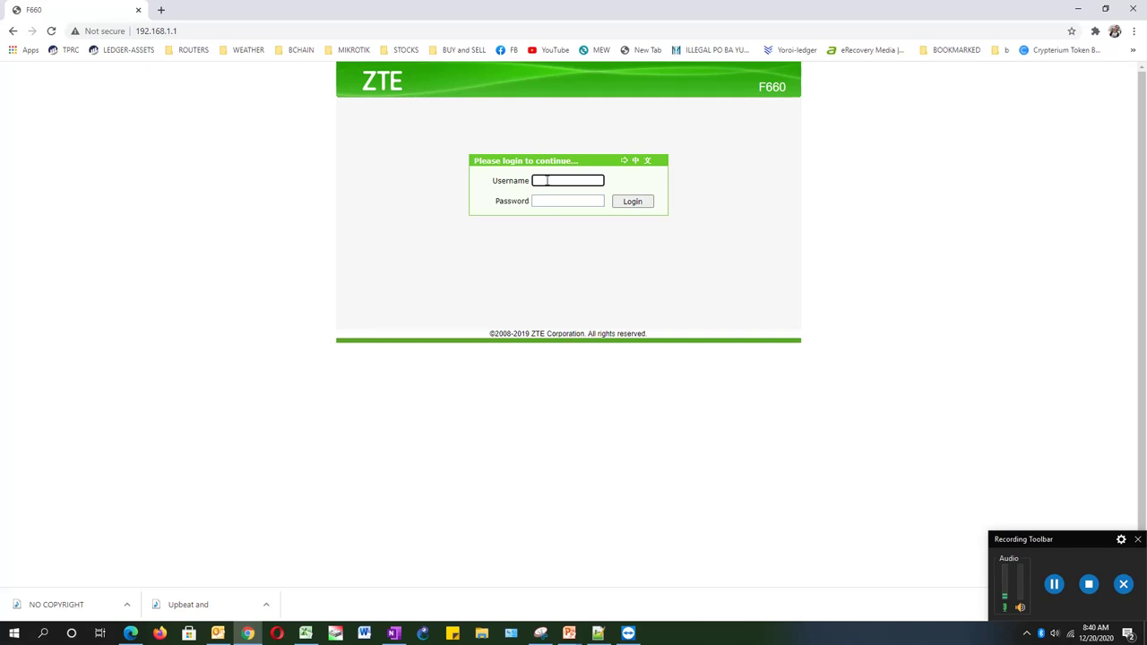
Step: Log in to the modem with the username "user" and the account password
type("user")
key("Tab")
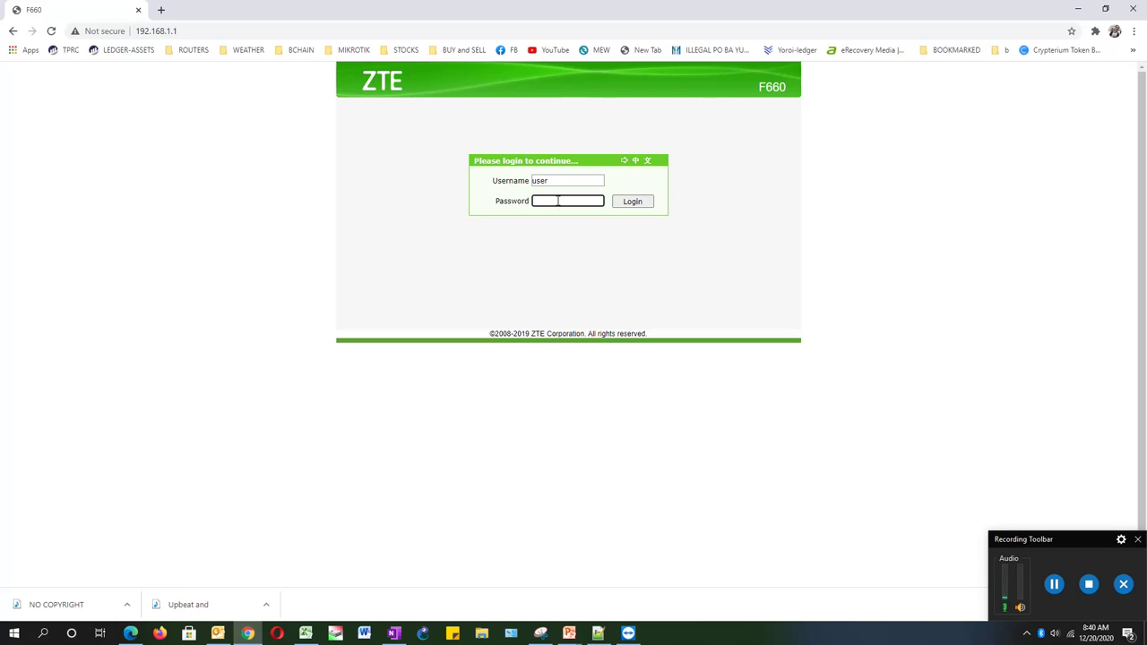
type("••")
key("BackSpace")
key("BackSpace")
type("•••••••••••••")
key("Return")
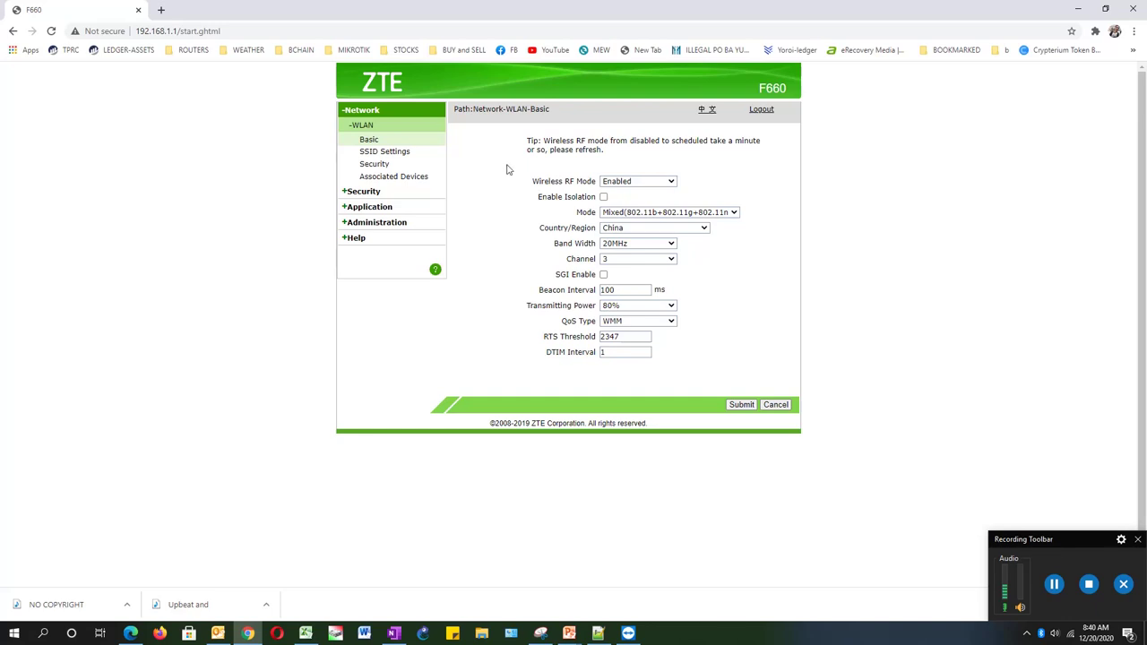
Step: Open the web user management settings under Administration and go through the old, new and confirmed password fields
left_click(371, 227)
left_click(627, 189)
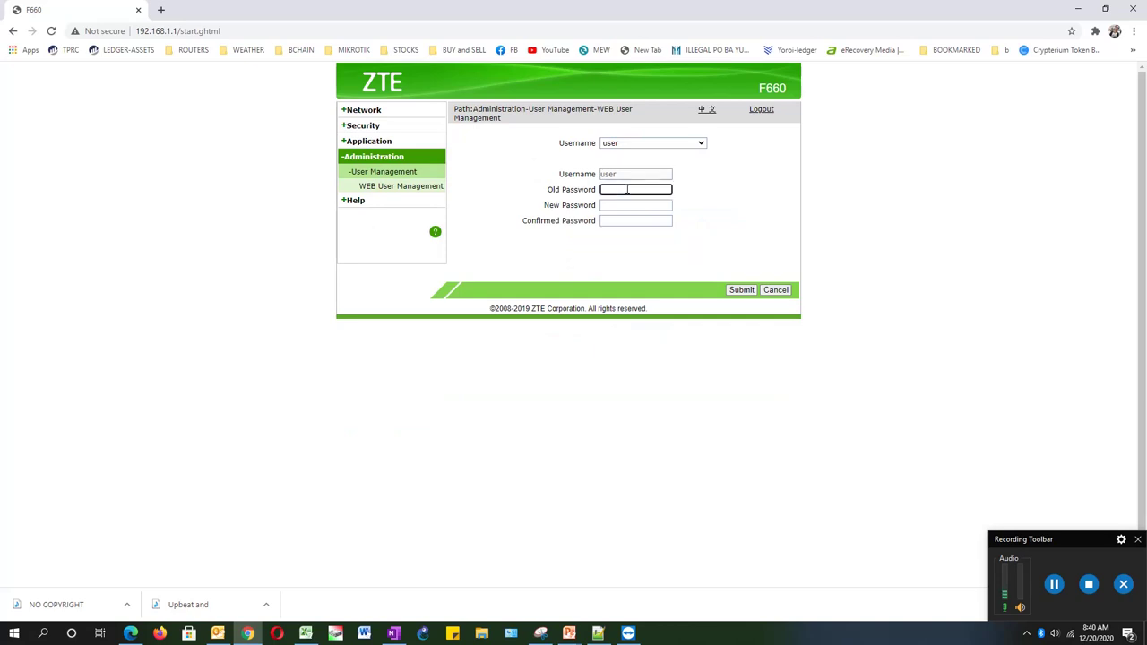
left_click(616, 207)
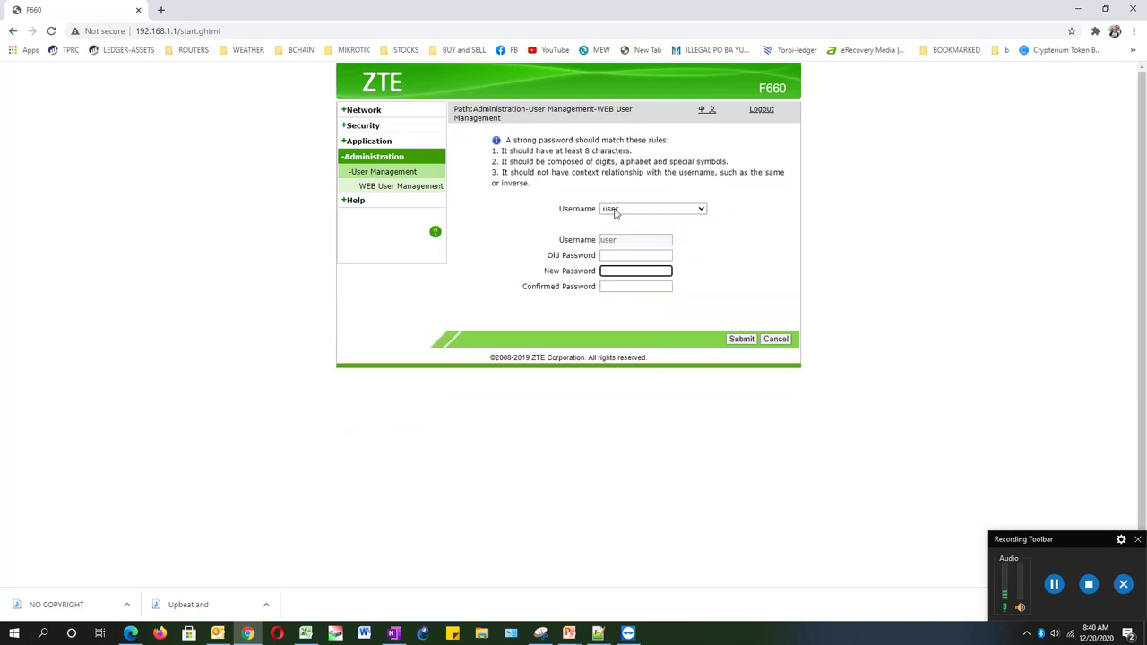
left_click(617, 257)
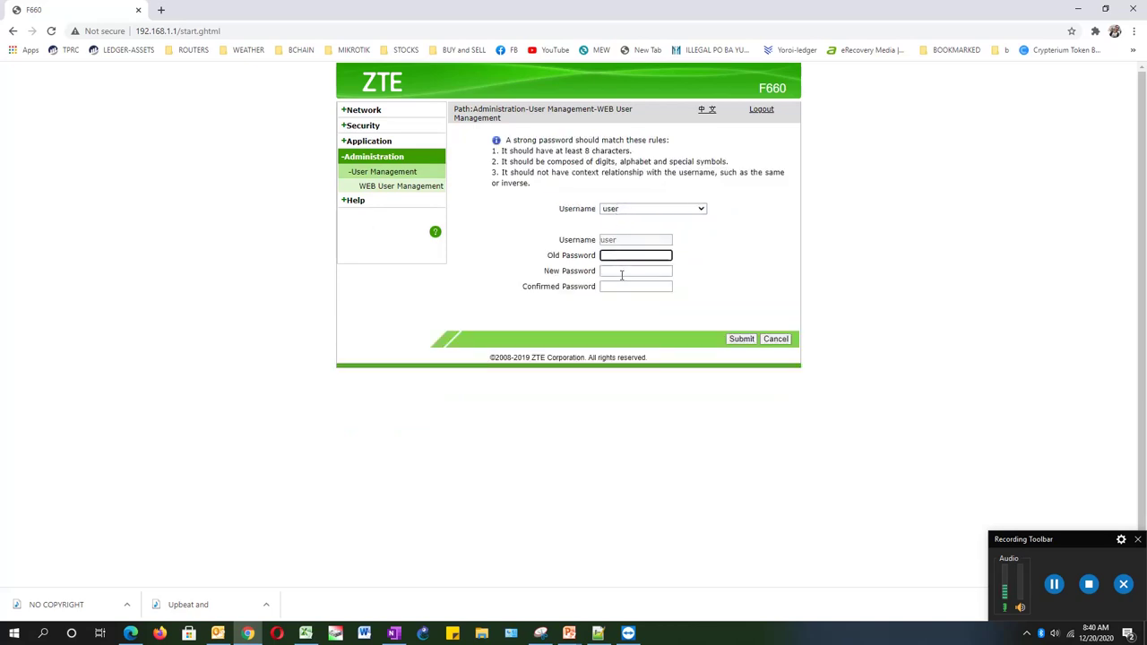
left_click(621, 270)
left_click(618, 286)
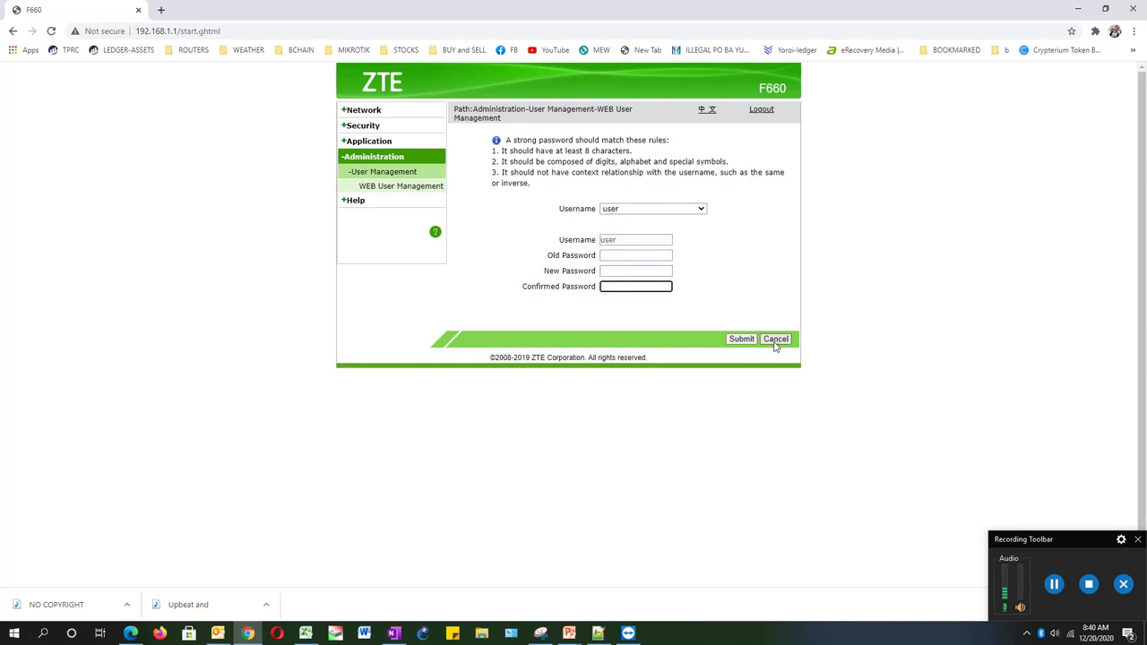
Step: Change the modem's login password by entering the old password and the new password twice, then submit and accept the new password
left_click(613, 257)
type("••••••••••")
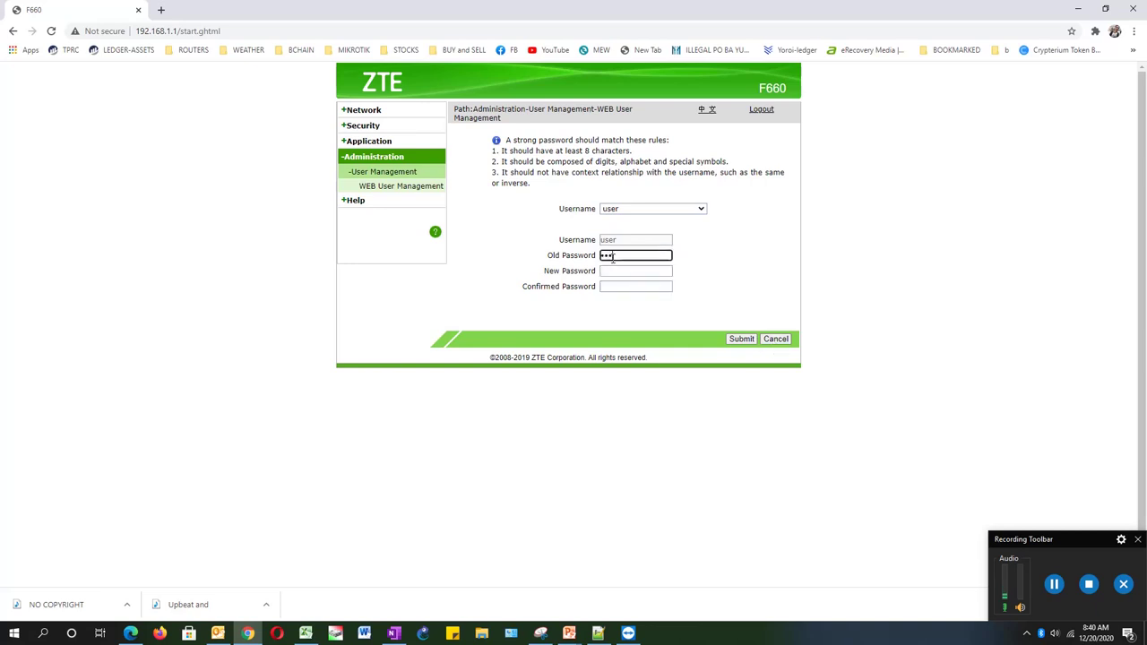
type("••••")
left_click(635, 271)
type("••••••••")
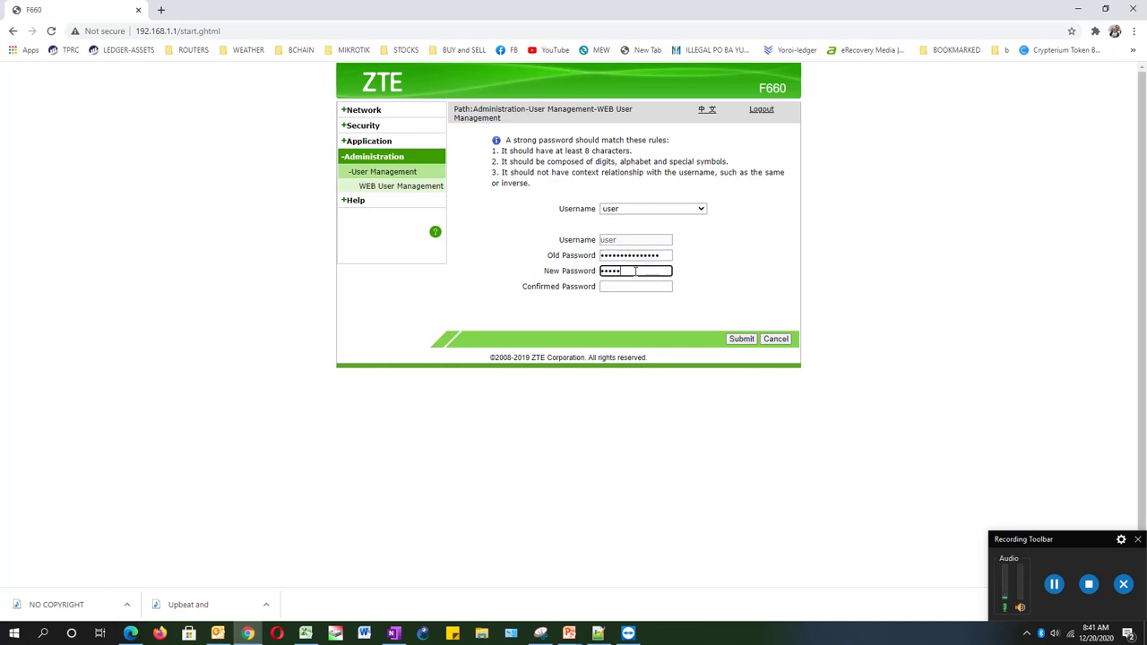
key("Tab")
type("•••••••")
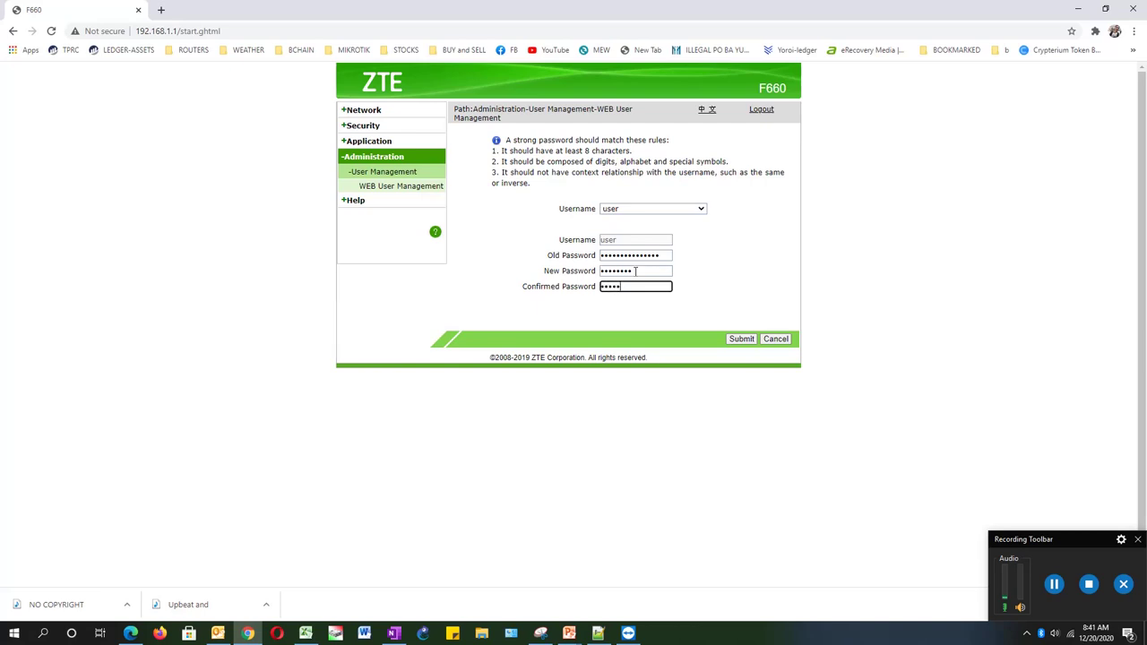
type("•")
left_click(741, 340)
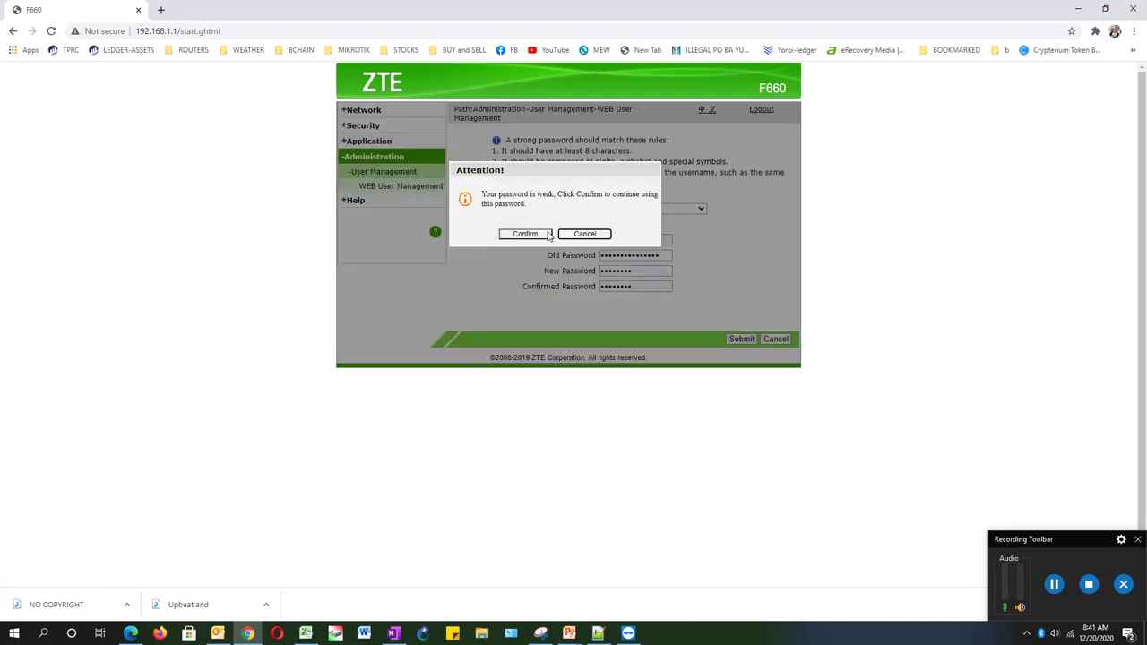
left_click(517, 236)
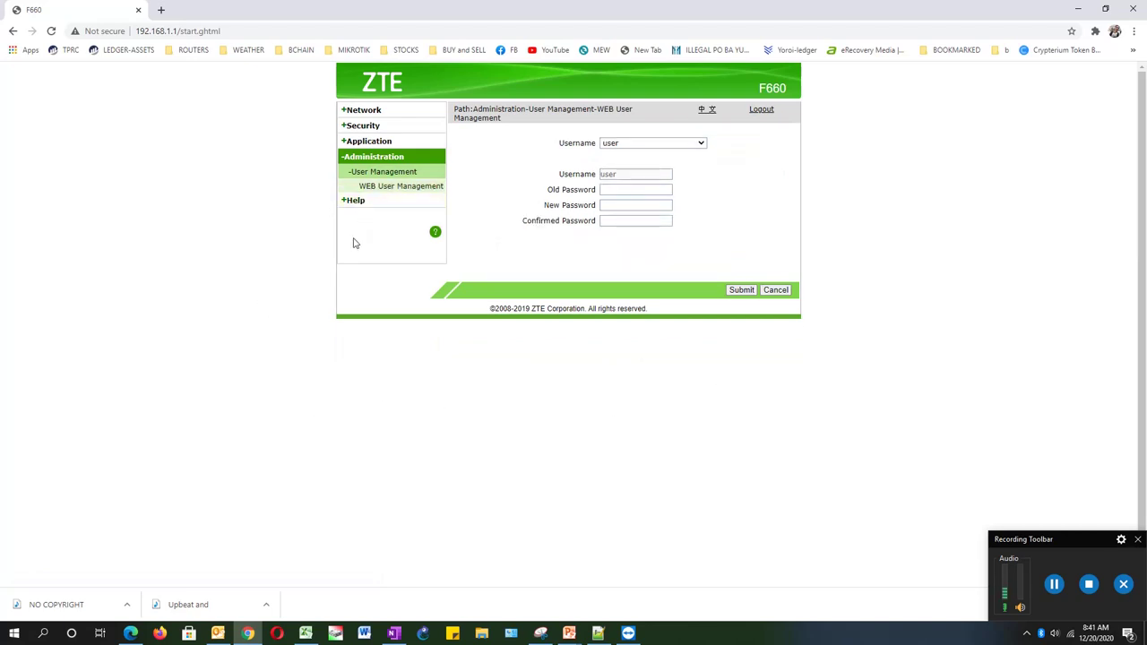
Step: Switch to the PowerPoint slide show to view the modem topic list, and return to Chrome
left_click(569, 633)
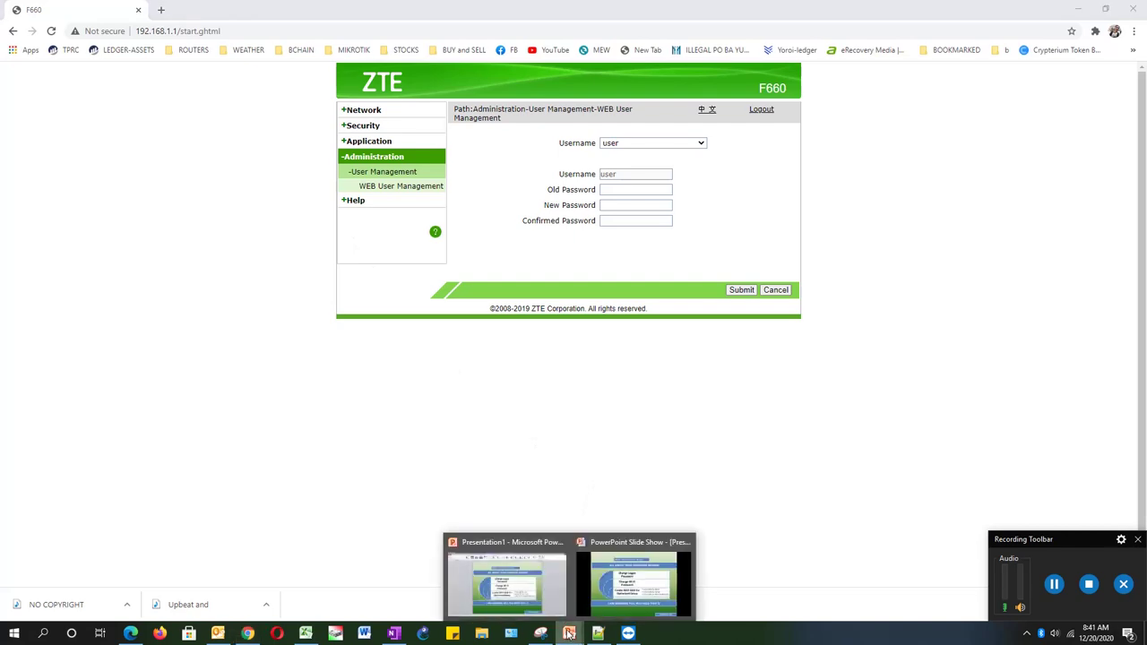
left_click(641, 578)
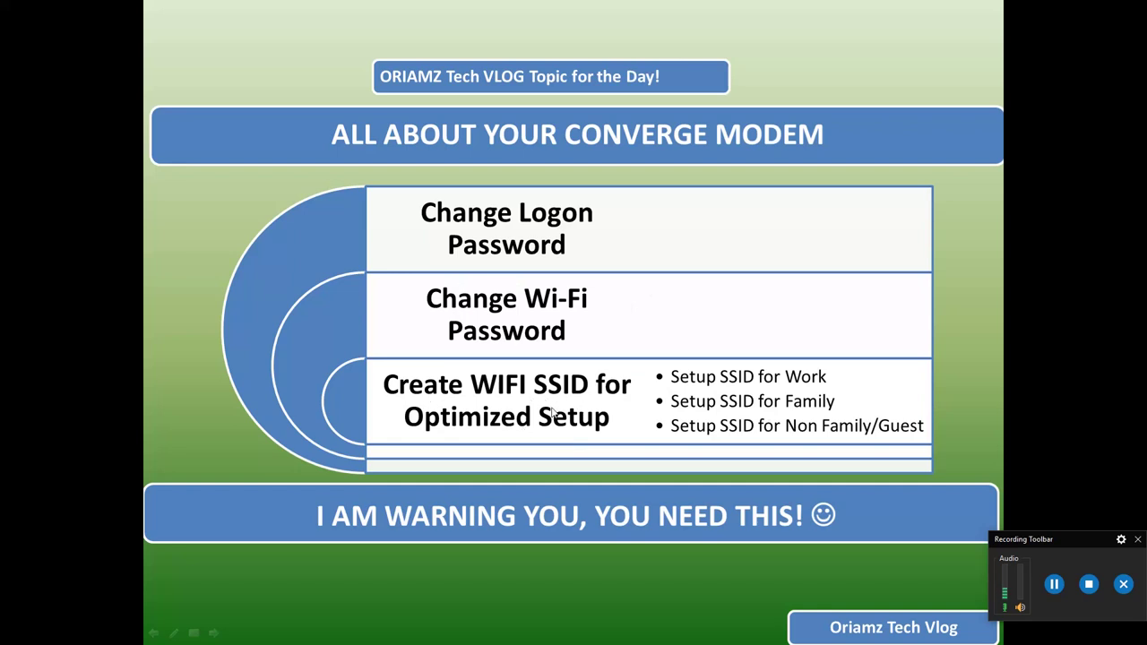
key("super")
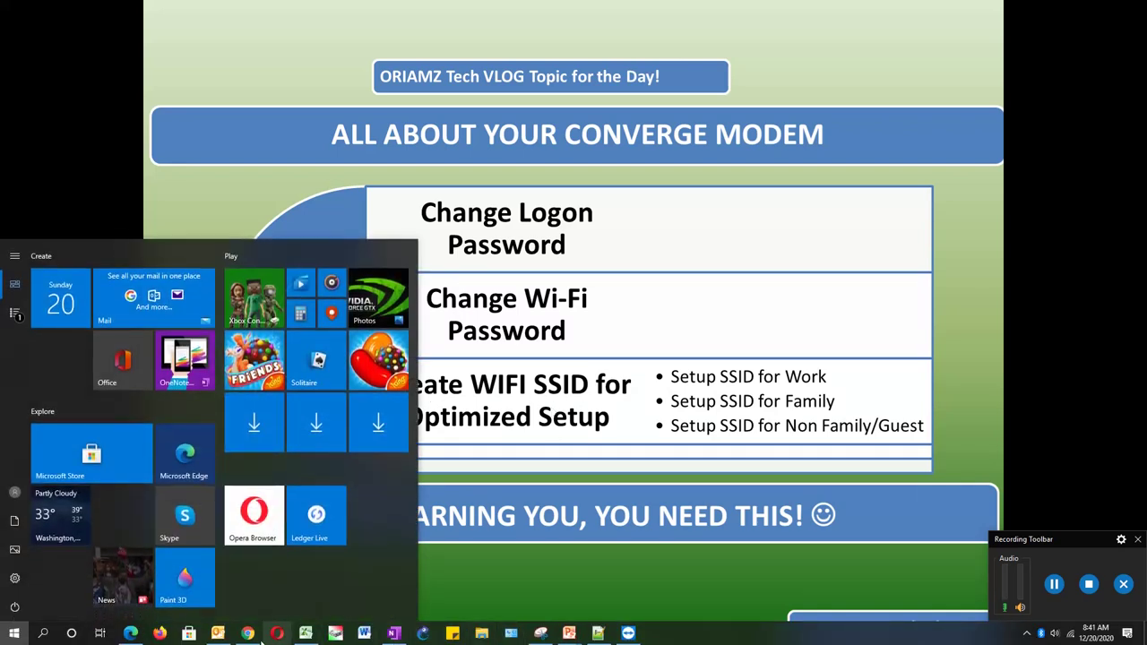
left_click(248, 633)
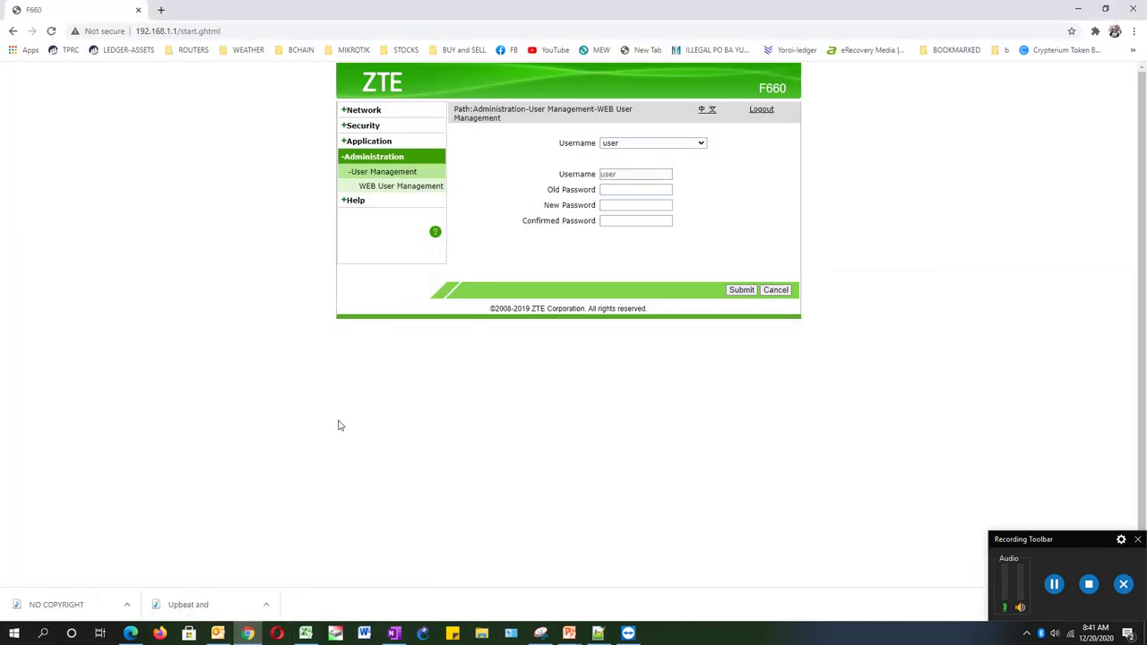
Step: Examine SSID1's WLAN SSID settings and security settings, including the WPA passphrase display option and the available priority values
left_click(362, 110)
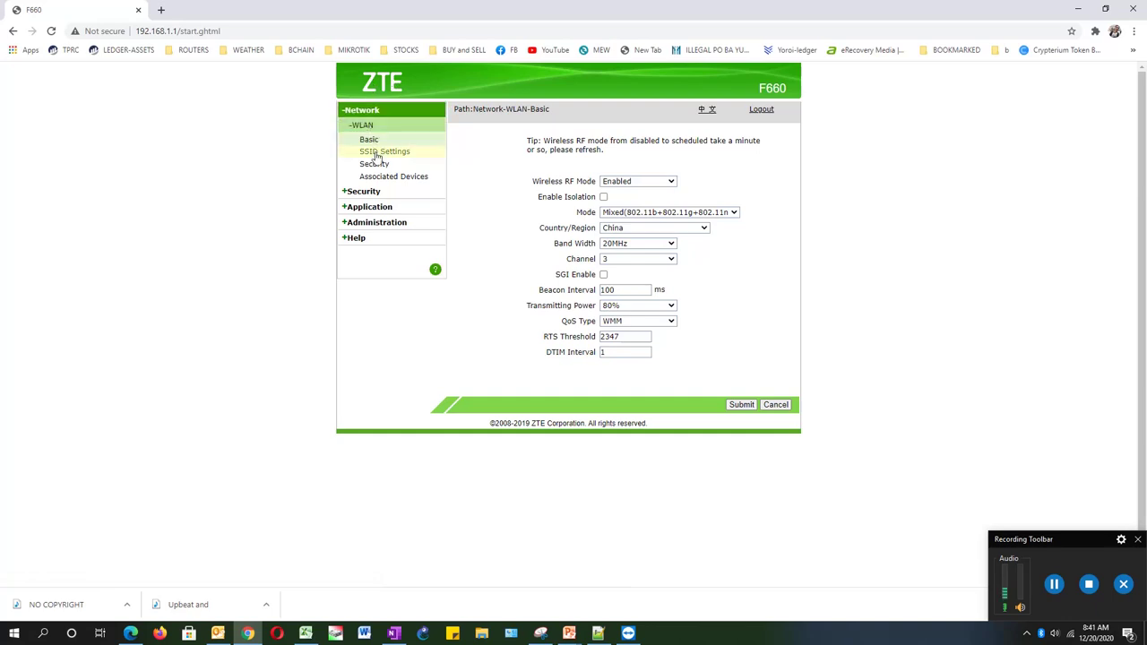
left_click(376, 152)
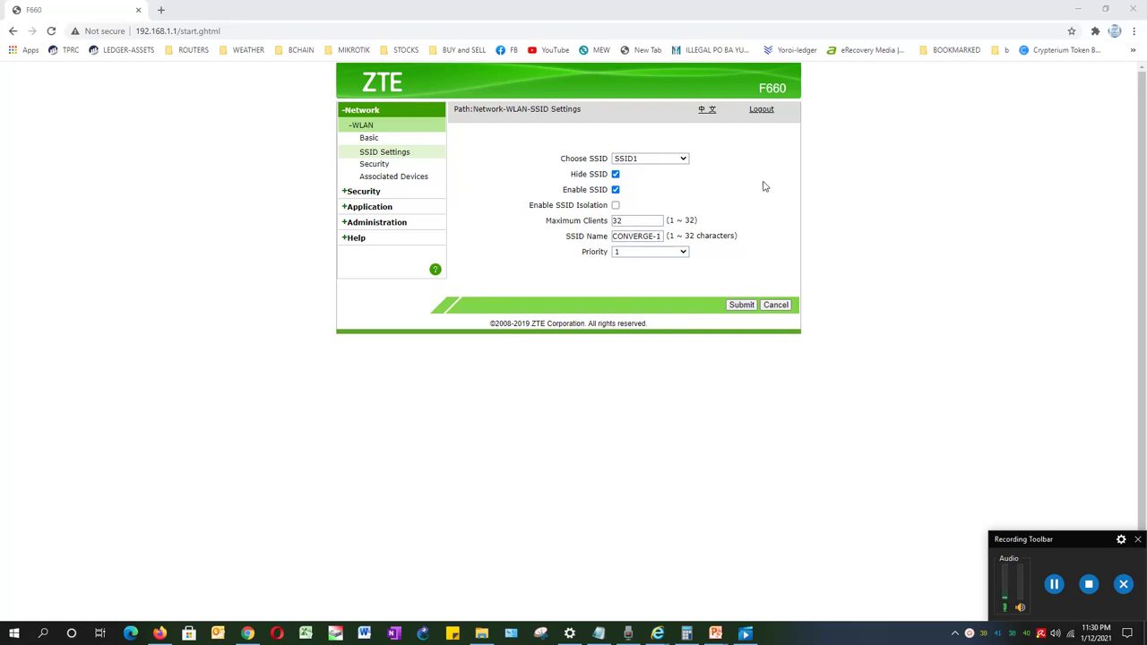
left_click(387, 169)
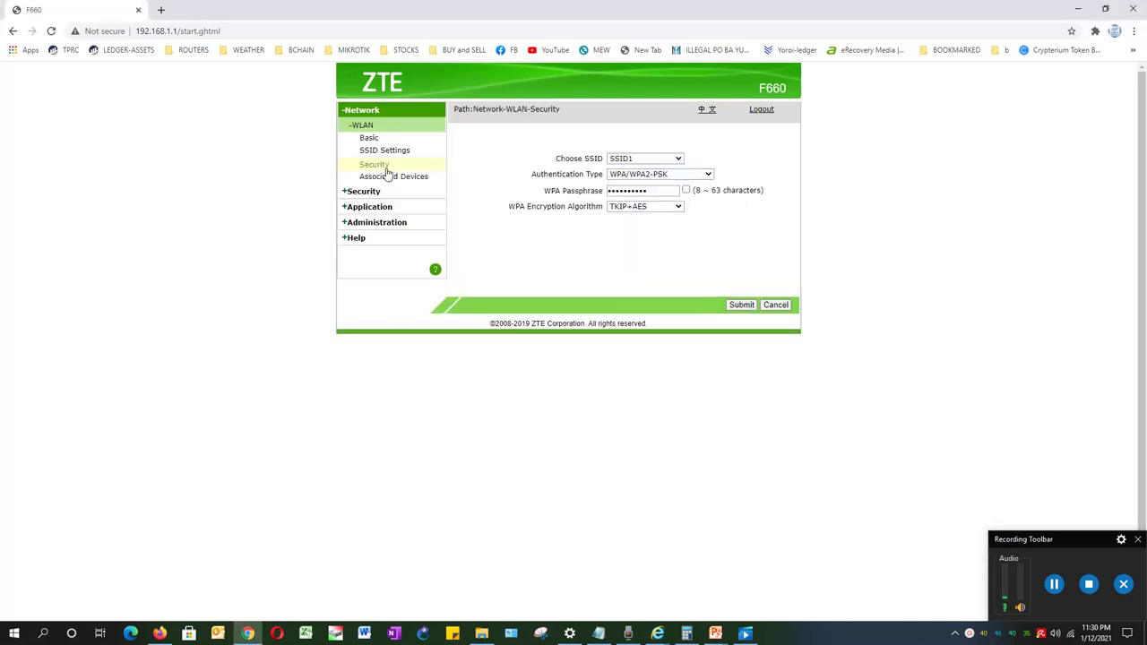
left_click(384, 154)
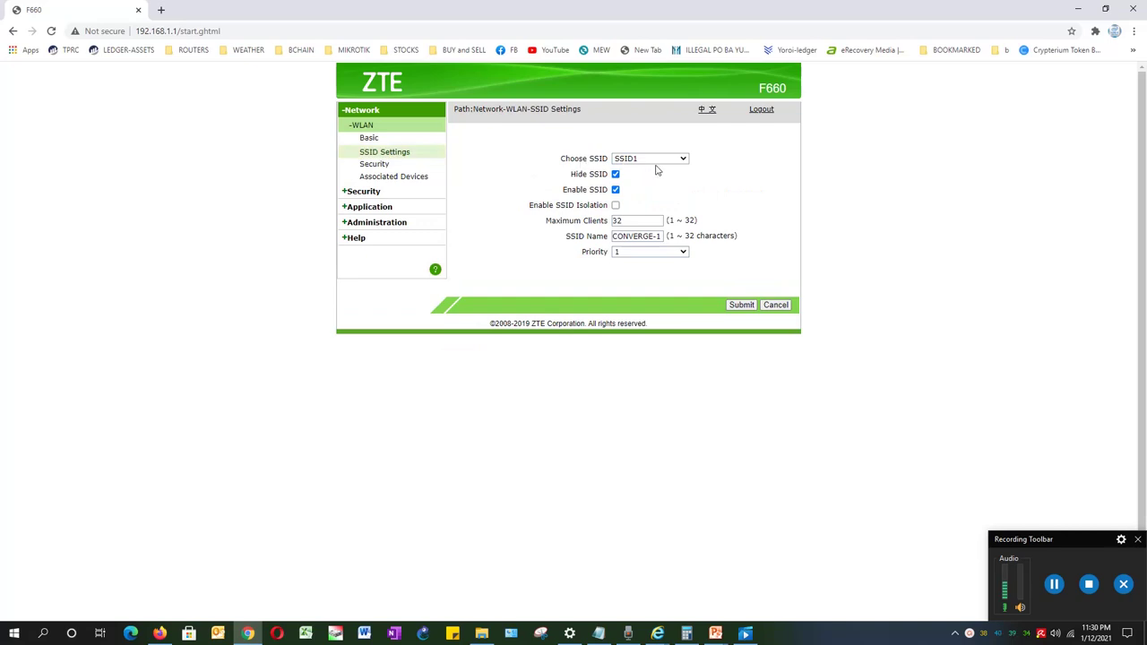
left_click(380, 166)
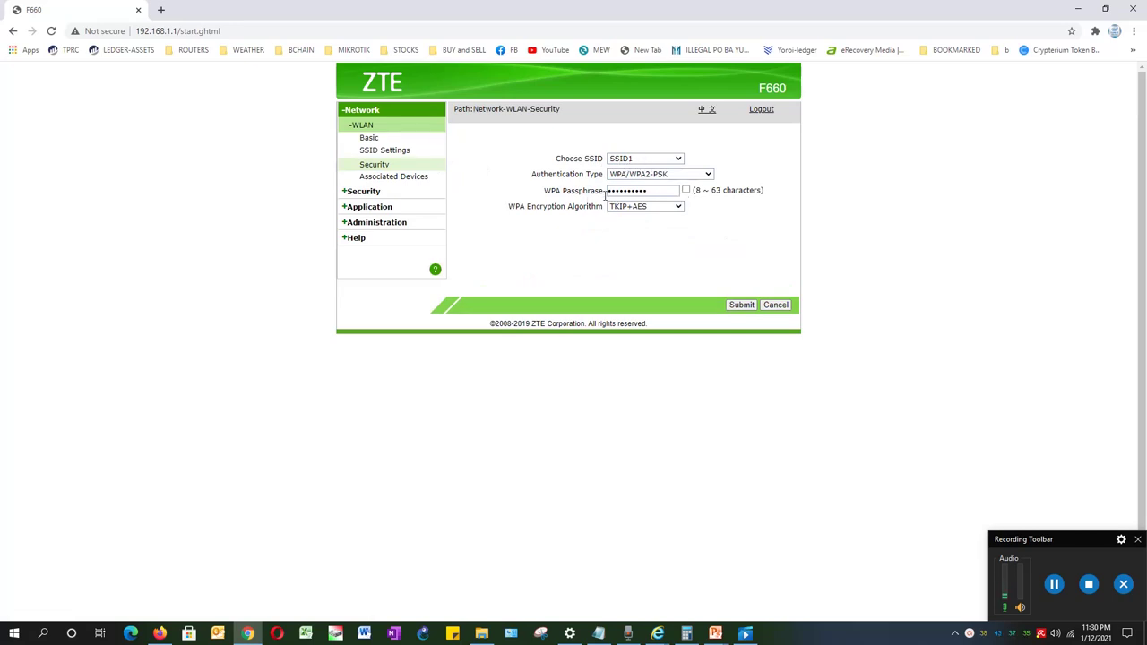
left_click(685, 190)
left_click(685, 190)
left_click(381, 154)
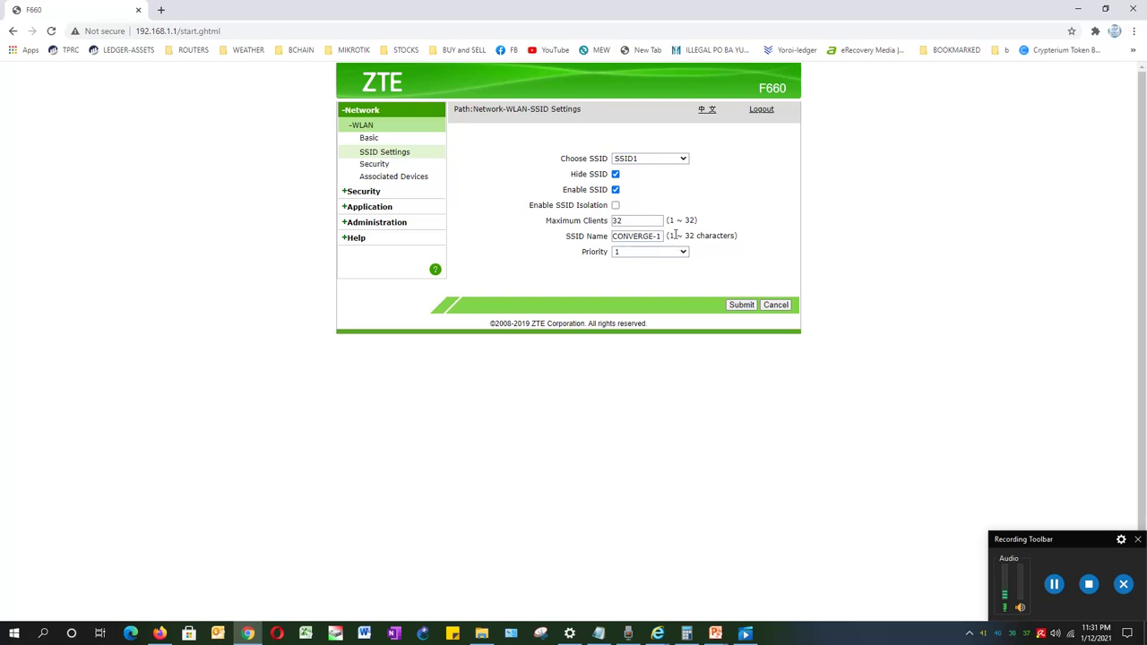
left_click(618, 254)
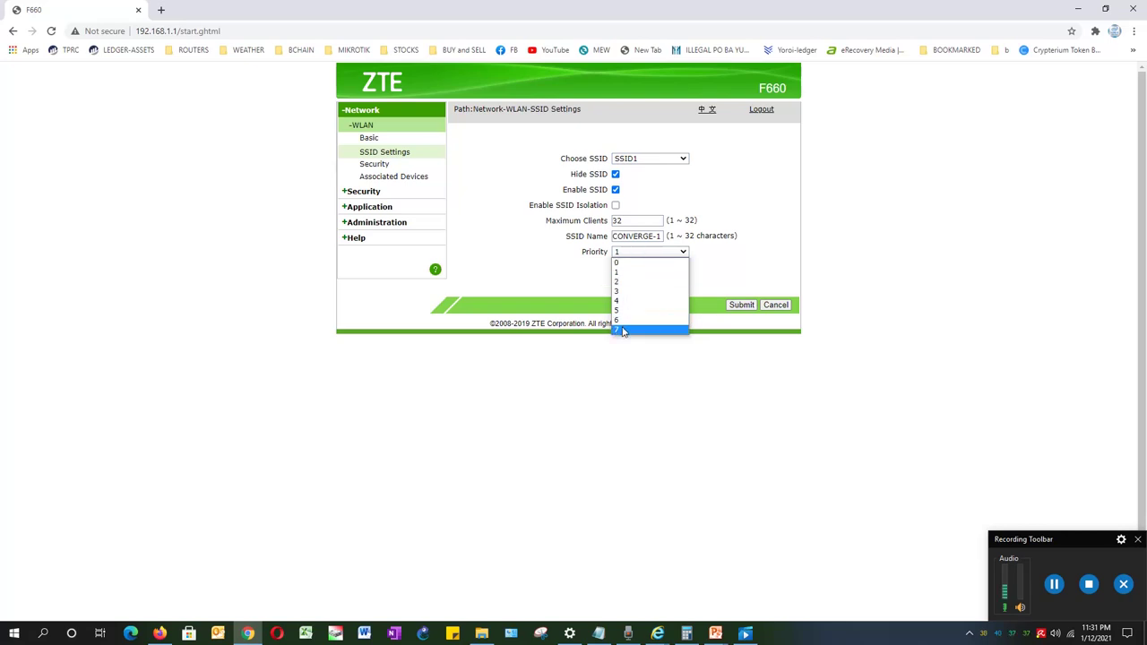
left_click(518, 198)
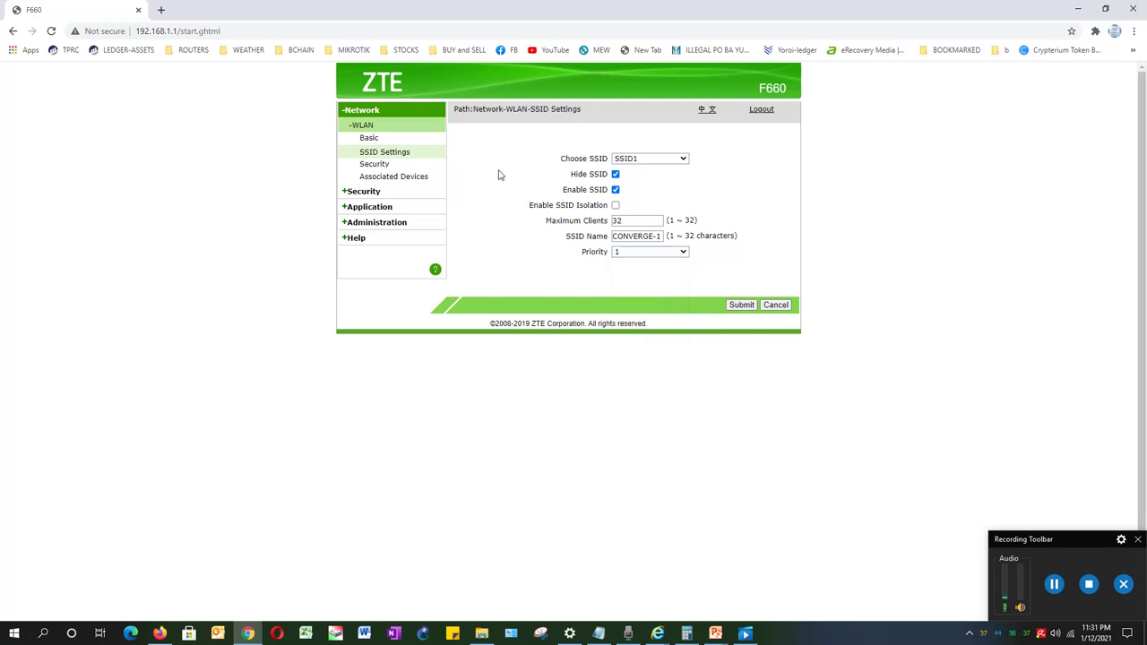
Step: Enable SSID2 in the WLAN SSID settings, set its priority to 7, and submit the changes
left_click(630, 161)
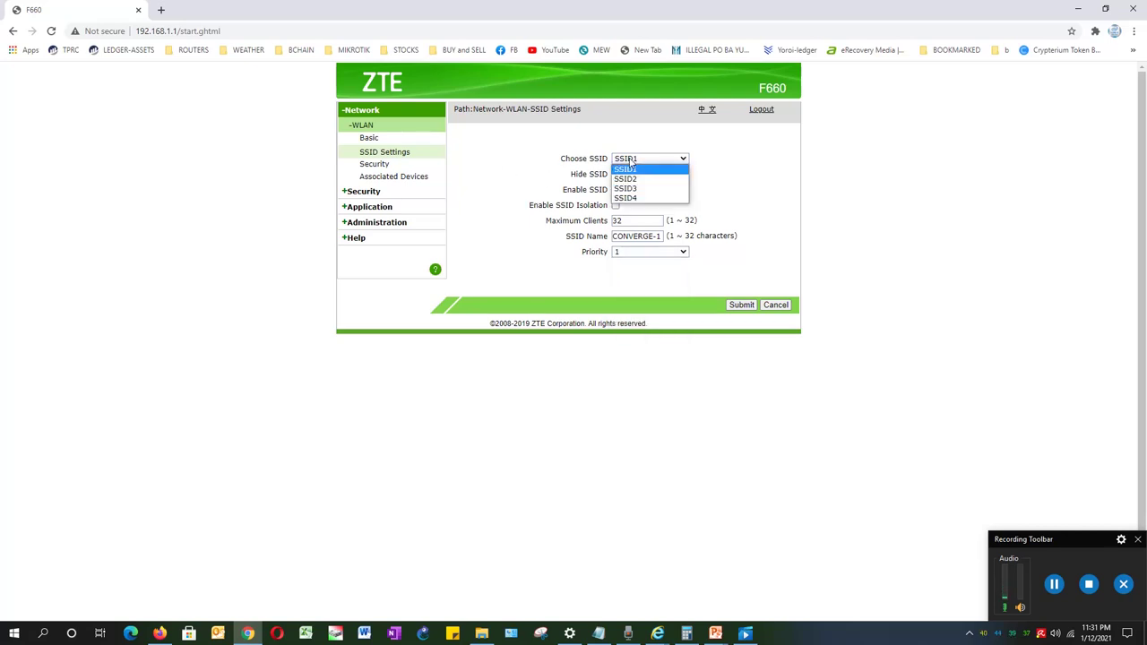
left_click(628, 180)
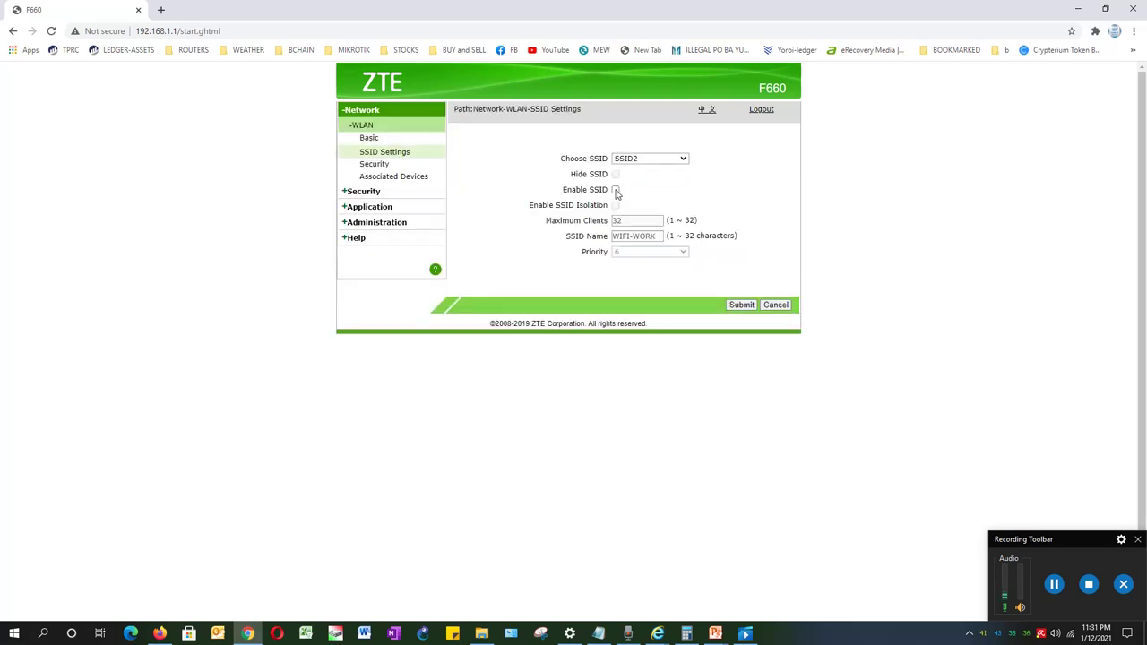
left_click(616, 191)
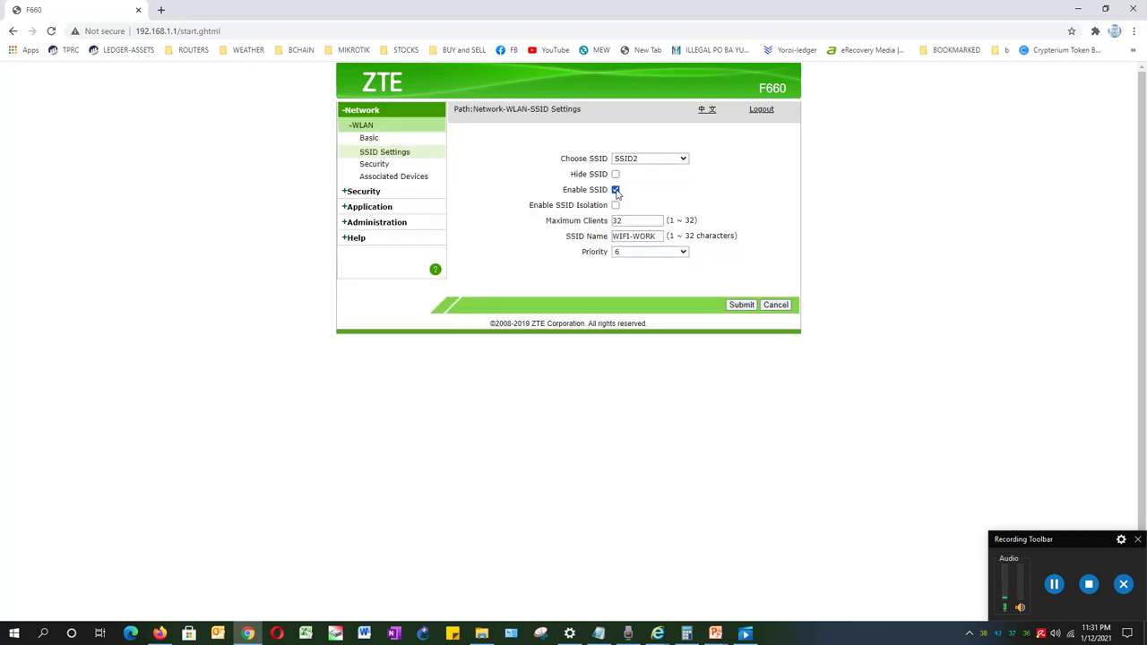
left_click(659, 236)
left_click(648, 253)
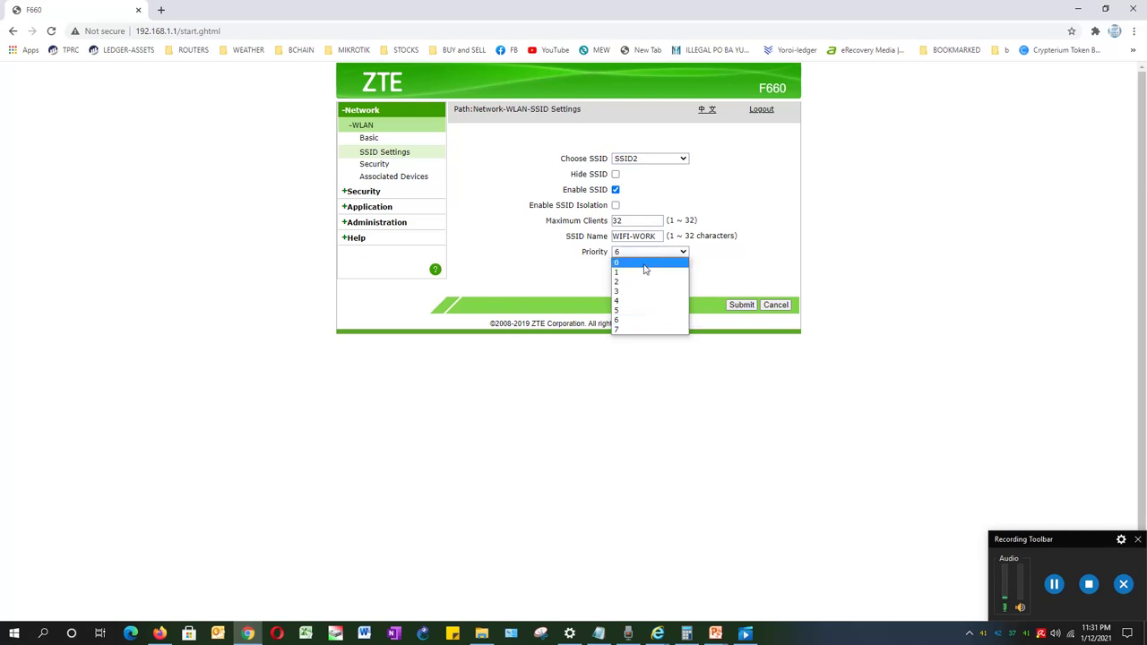
left_click(623, 330)
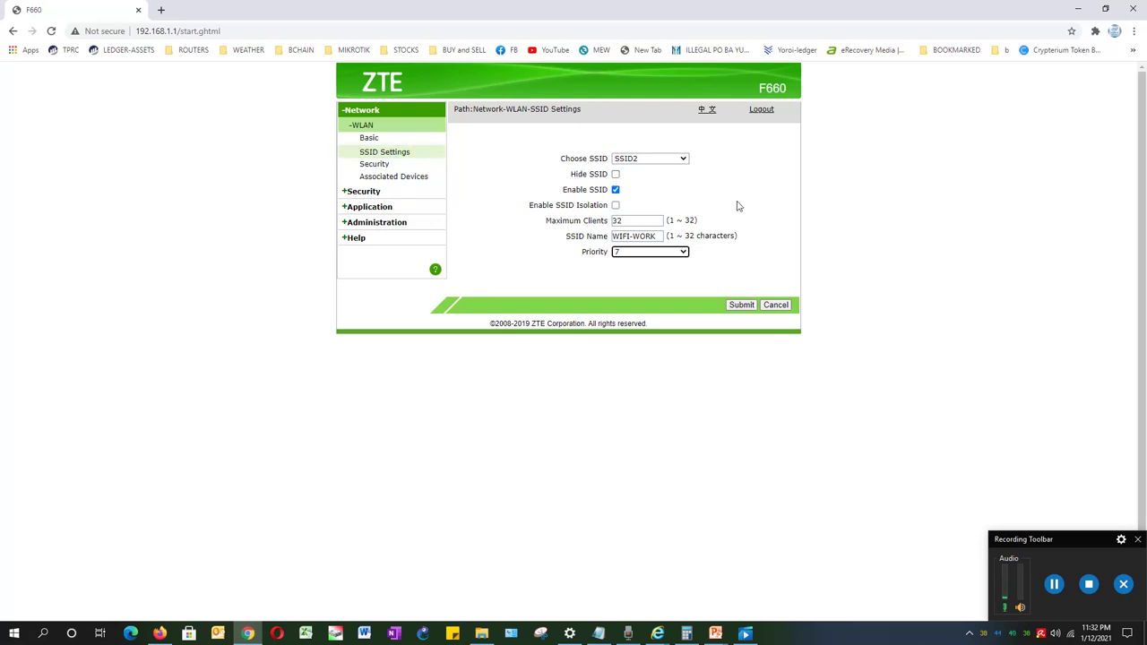
left_click(741, 306)
Step: Examine SSID2's WLAN security settings, including its WPA passphrase field and the option to display the passphrase
left_click(374, 165)
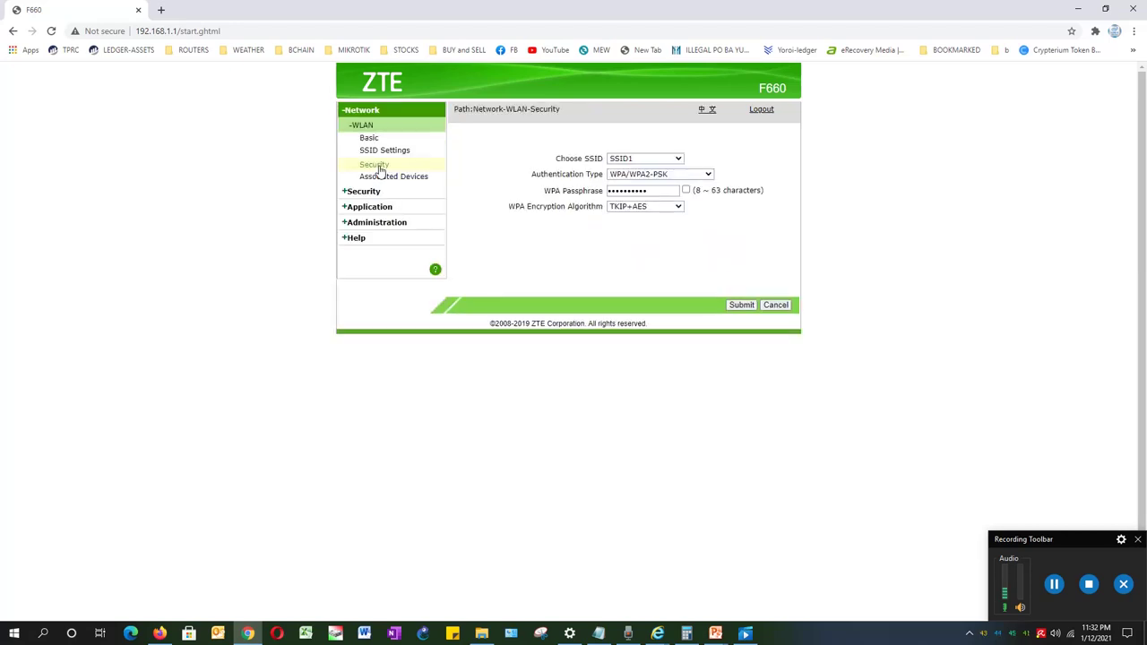
left_click(621, 160)
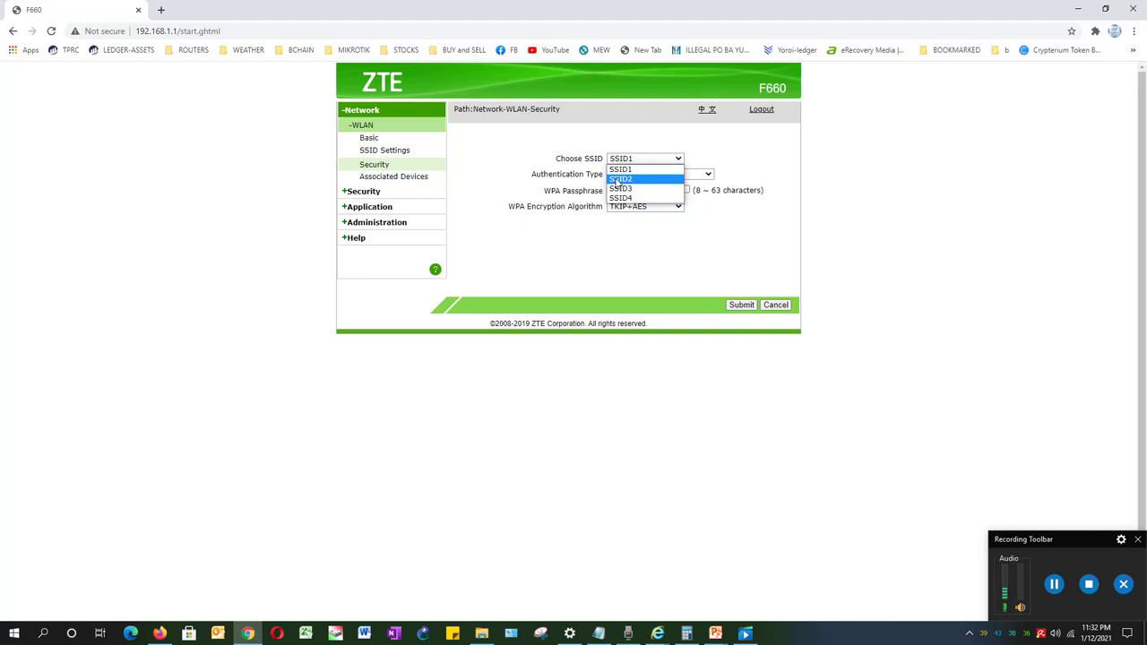
left_click(617, 180)
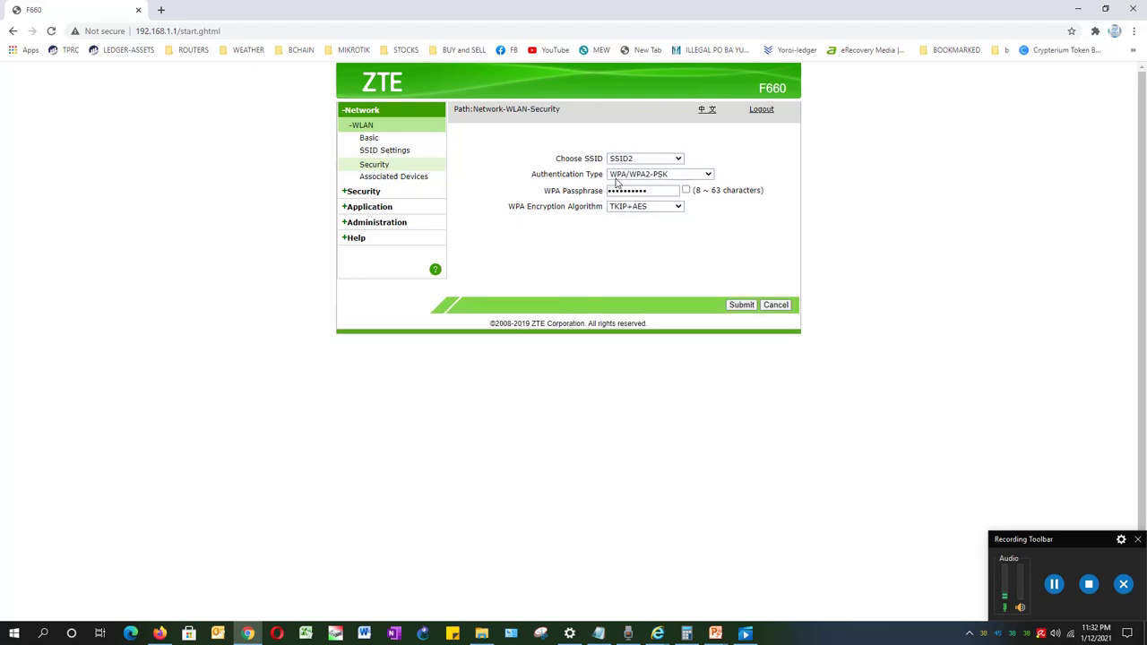
double_click(658, 190)
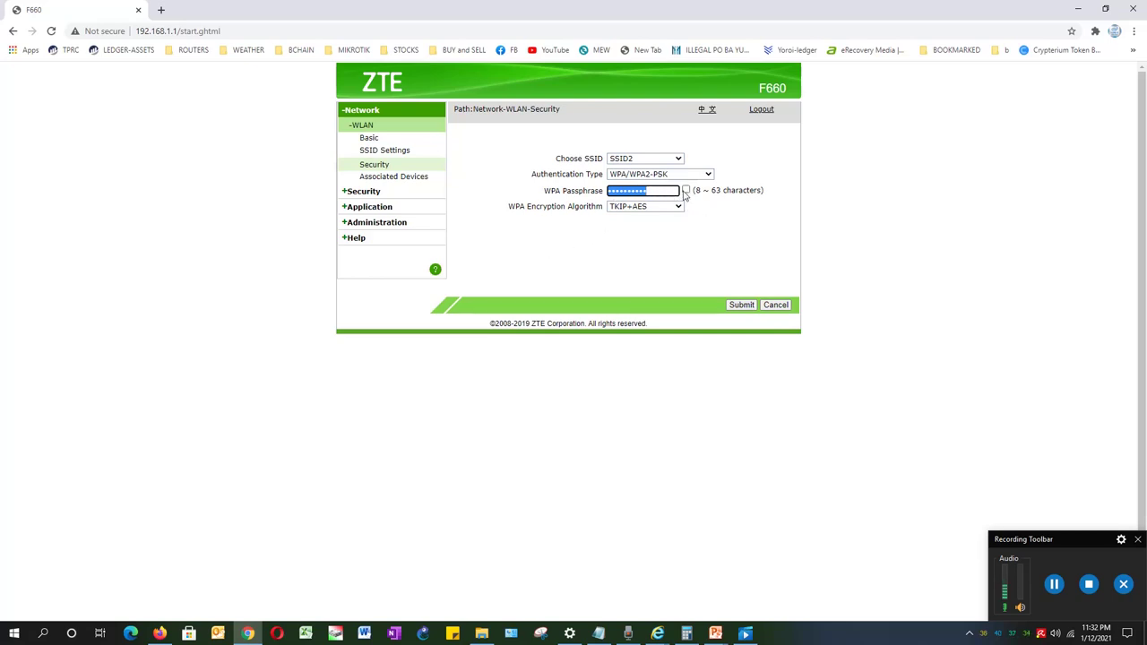
left_click(685, 191)
left_click(685, 190)
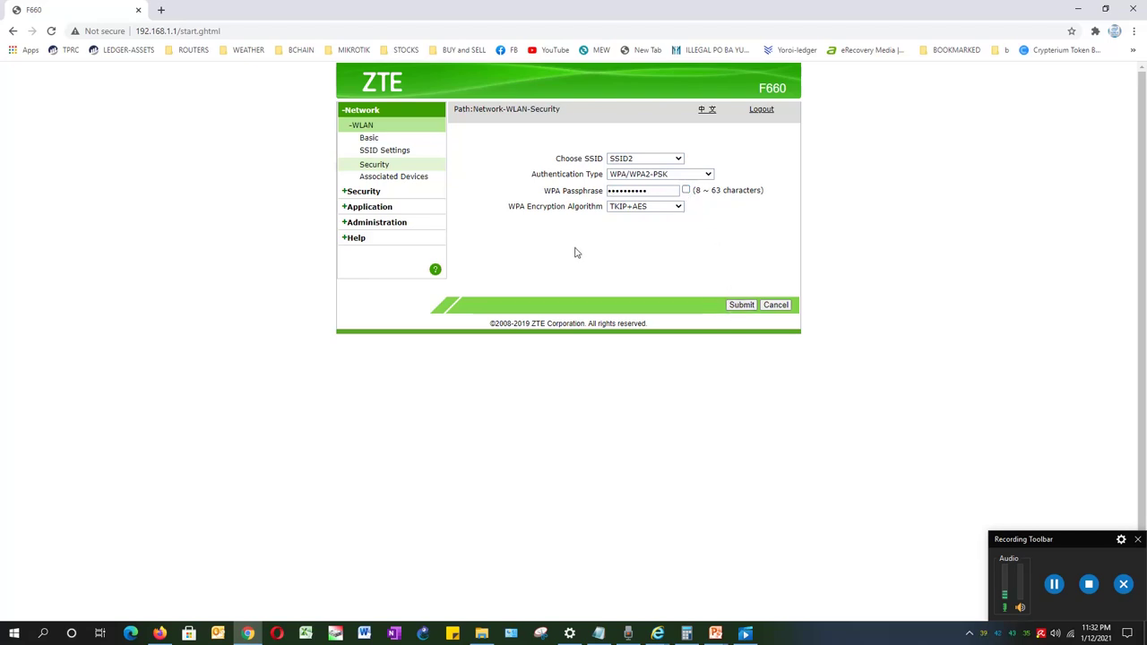
Step: Enable SSID3 (WIFI-FAMILY) in the WLAN SSID settings, set its priority to 6, and submit the changes
left_click(396, 158)
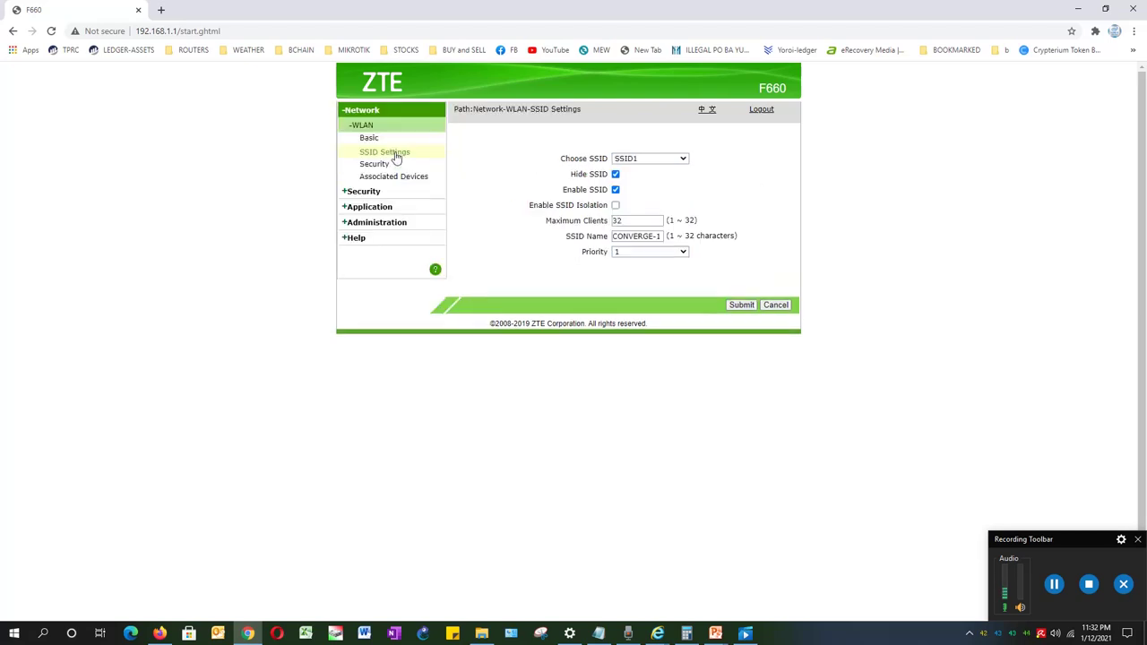
left_click(636, 162)
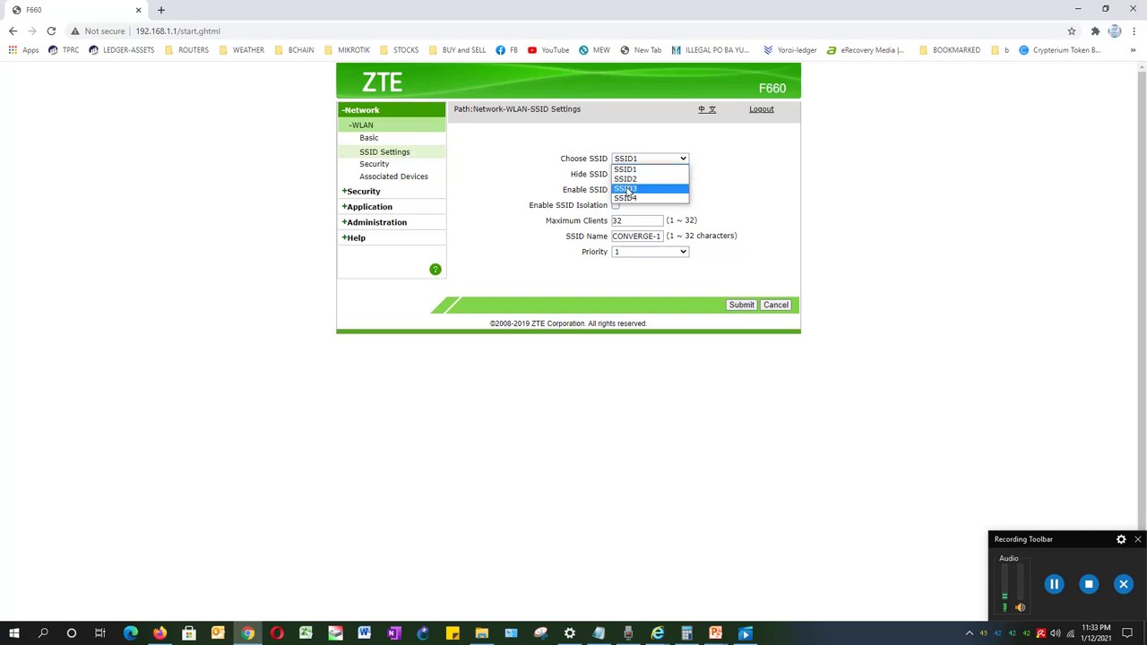
left_click(628, 189)
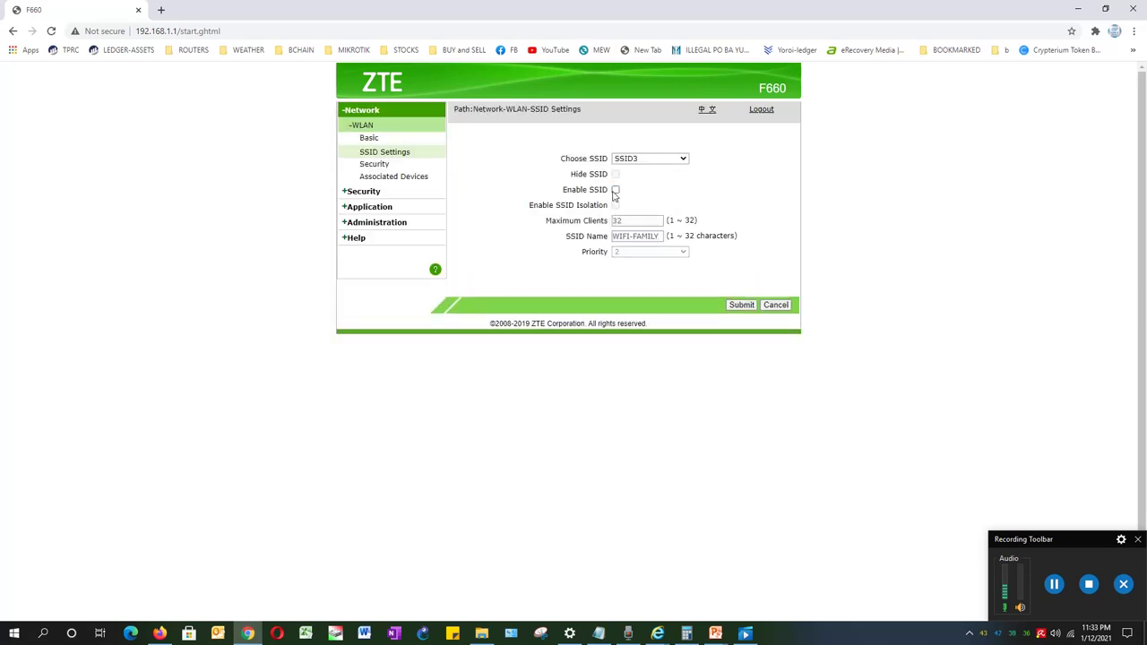
left_click(615, 191)
left_click(660, 235)
left_click_drag(660, 236, 612, 236)
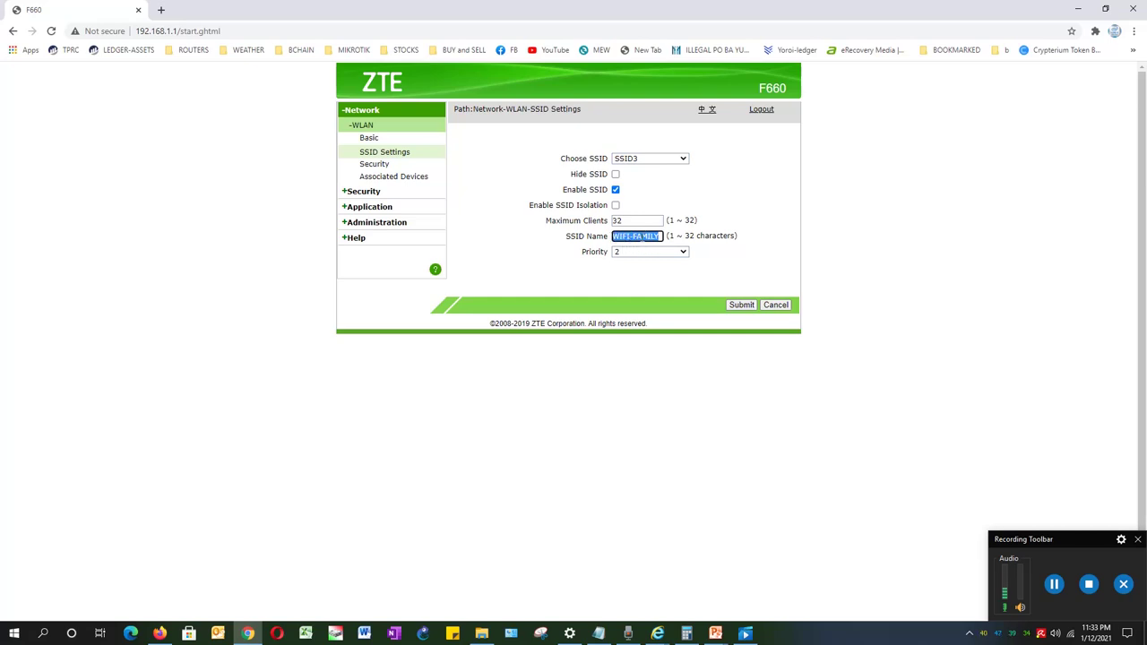
left_click(634, 258)
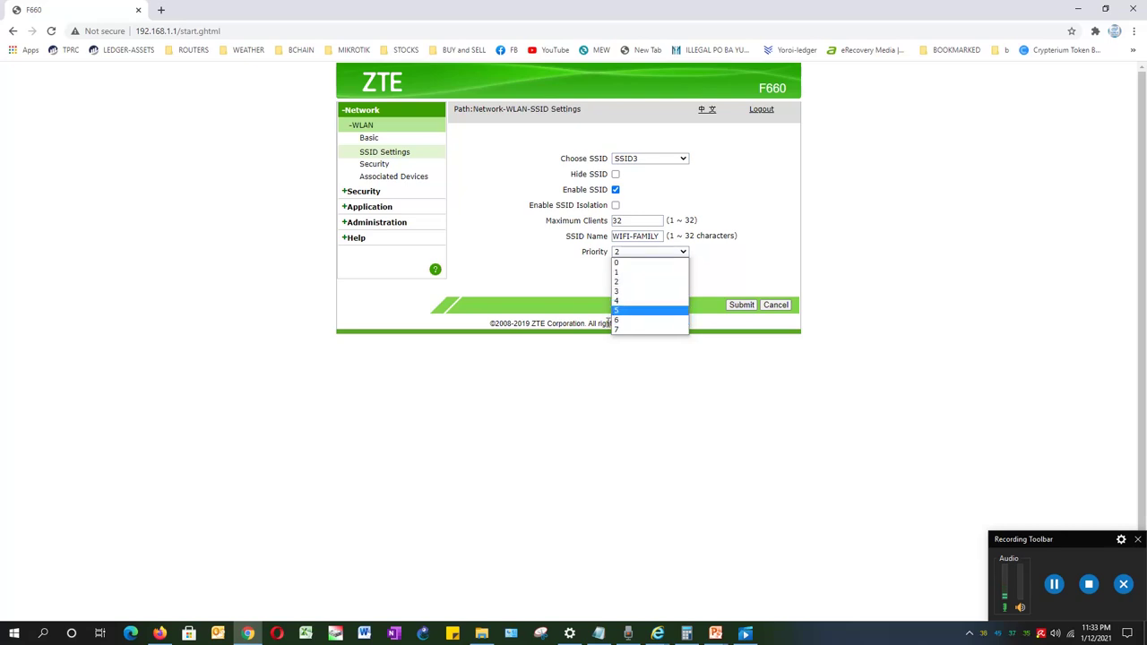
left_click(624, 321)
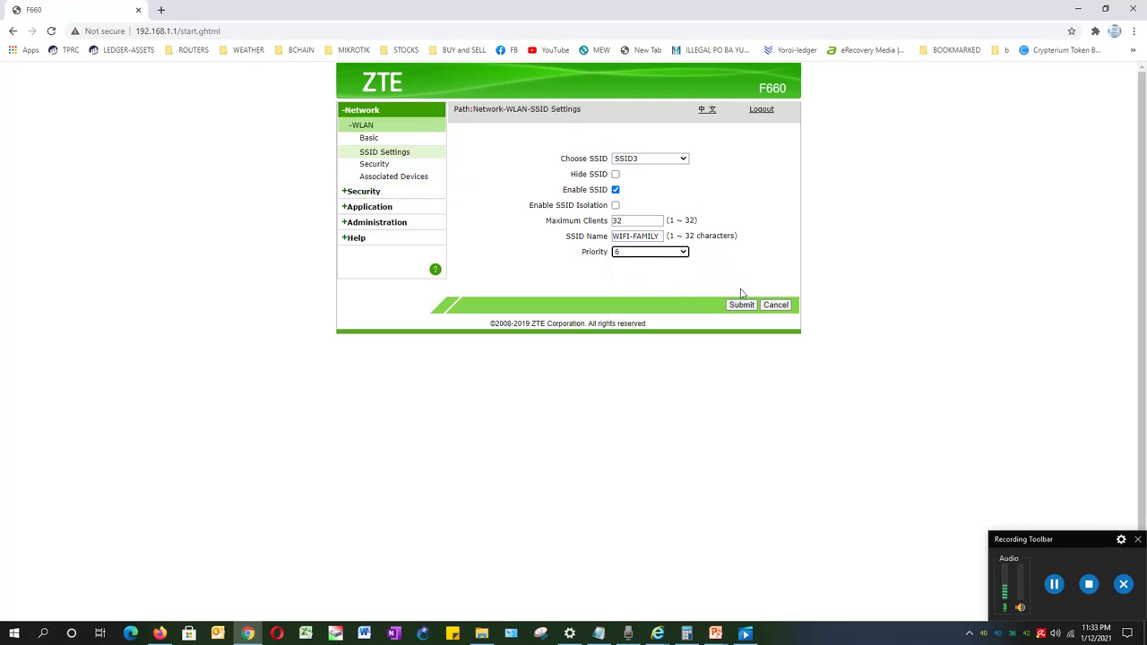
left_click(736, 306)
Step: Examine SSID3's WLAN security settings, including its WPA passphrase field and the option to display the passphrase
left_click(372, 167)
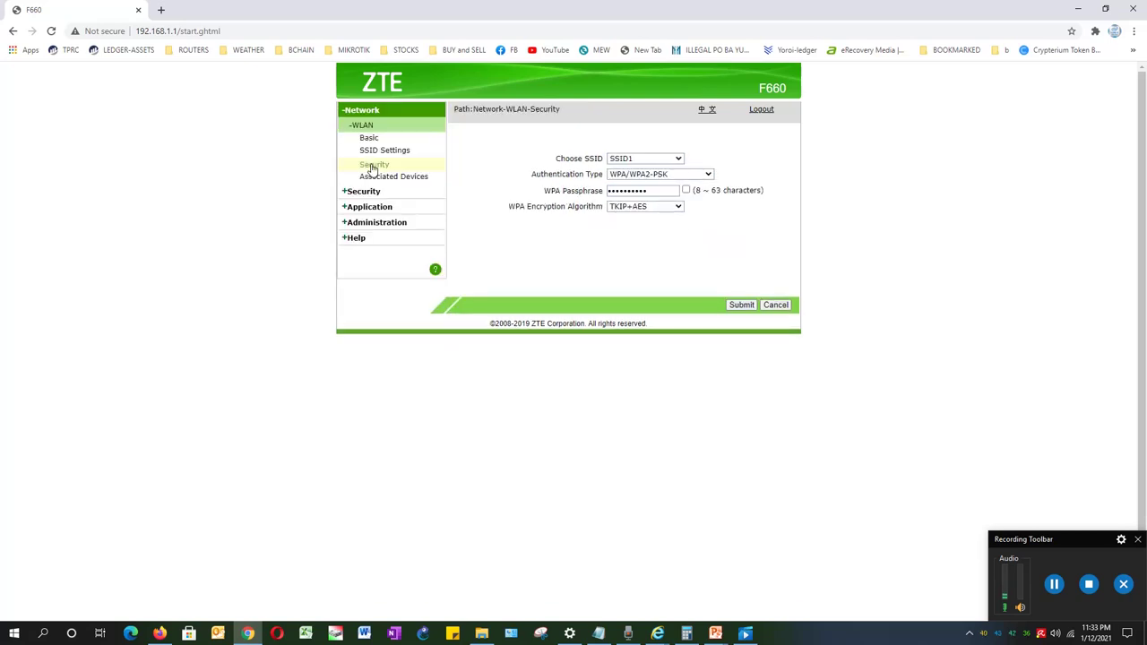
left_click(629, 159)
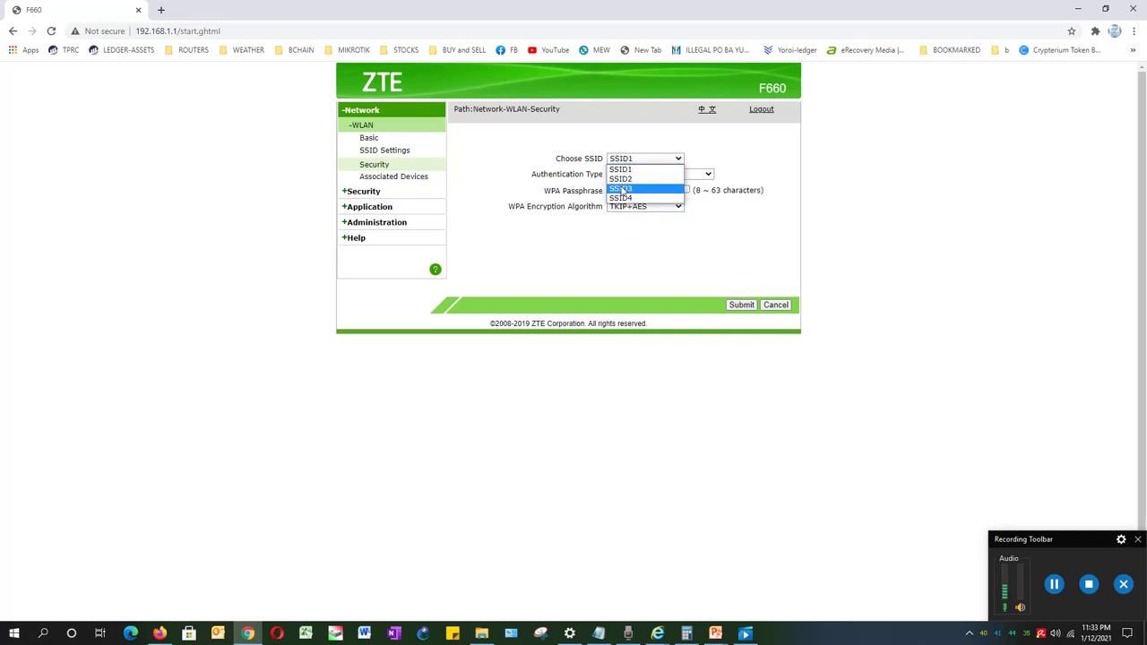
left_click(621, 189)
left_click_drag(652, 191, 551, 202)
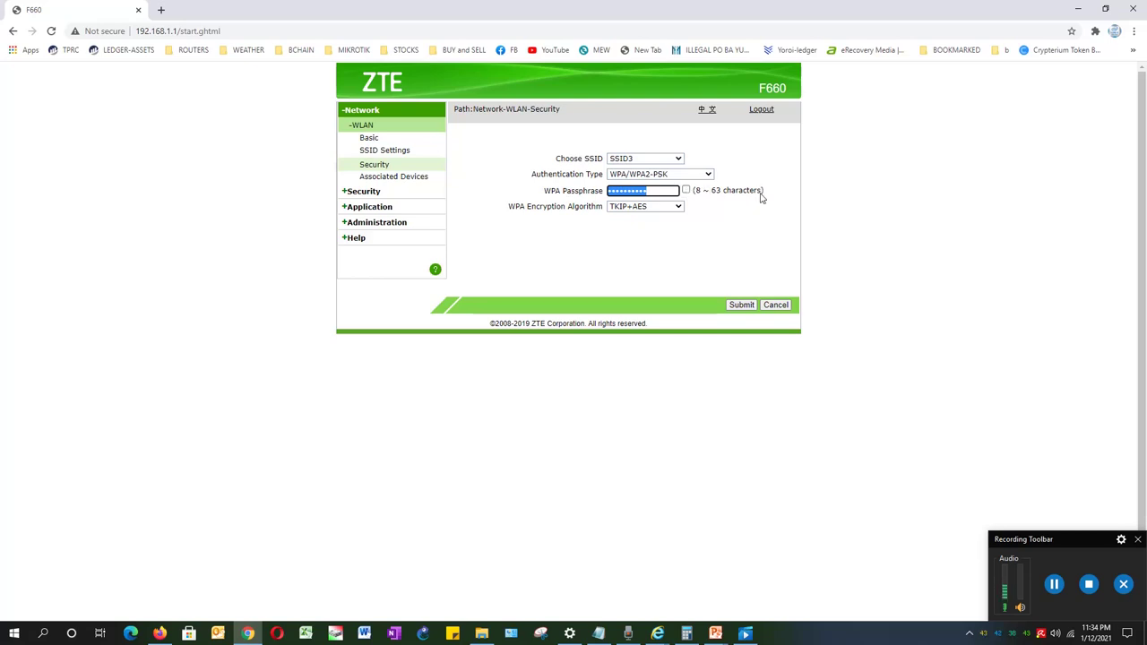
left_click(685, 190)
left_click(686, 191)
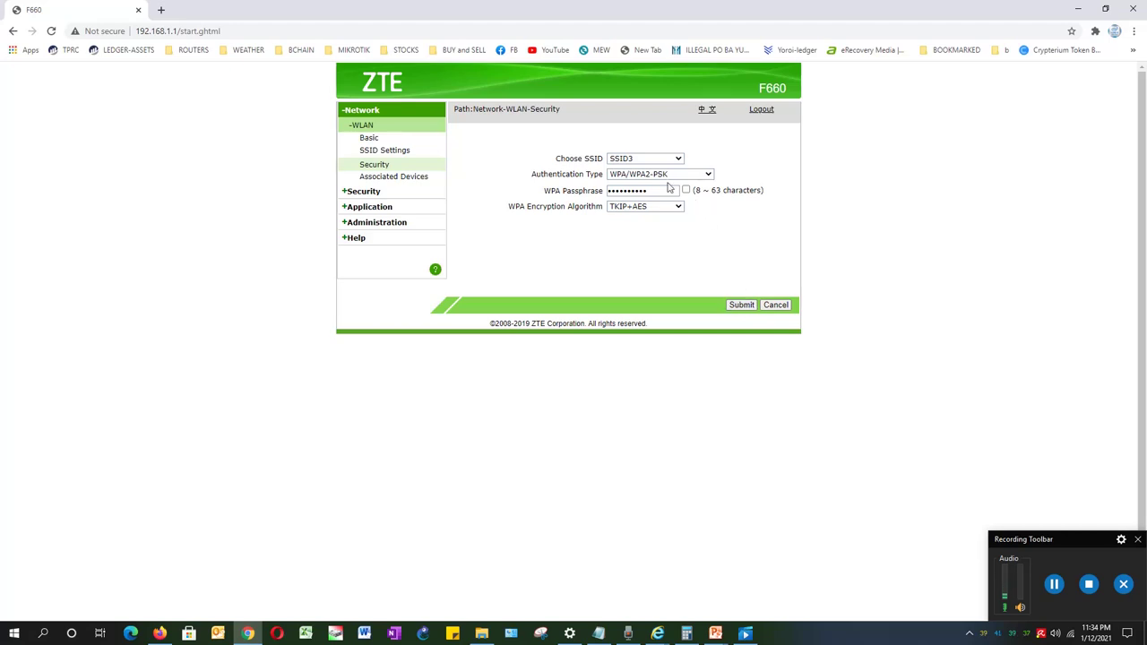
Step: Enable SSID4 in the WLAN SSID settings, name it BISITA, and set its priority to 2
left_click(392, 154)
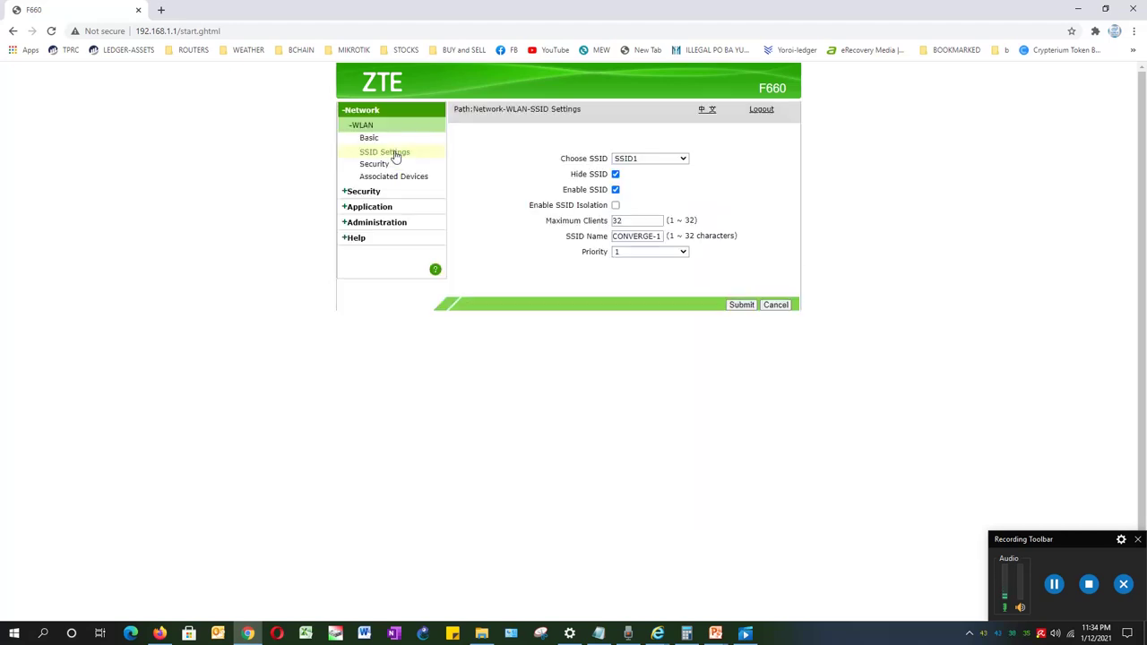
left_click(643, 159)
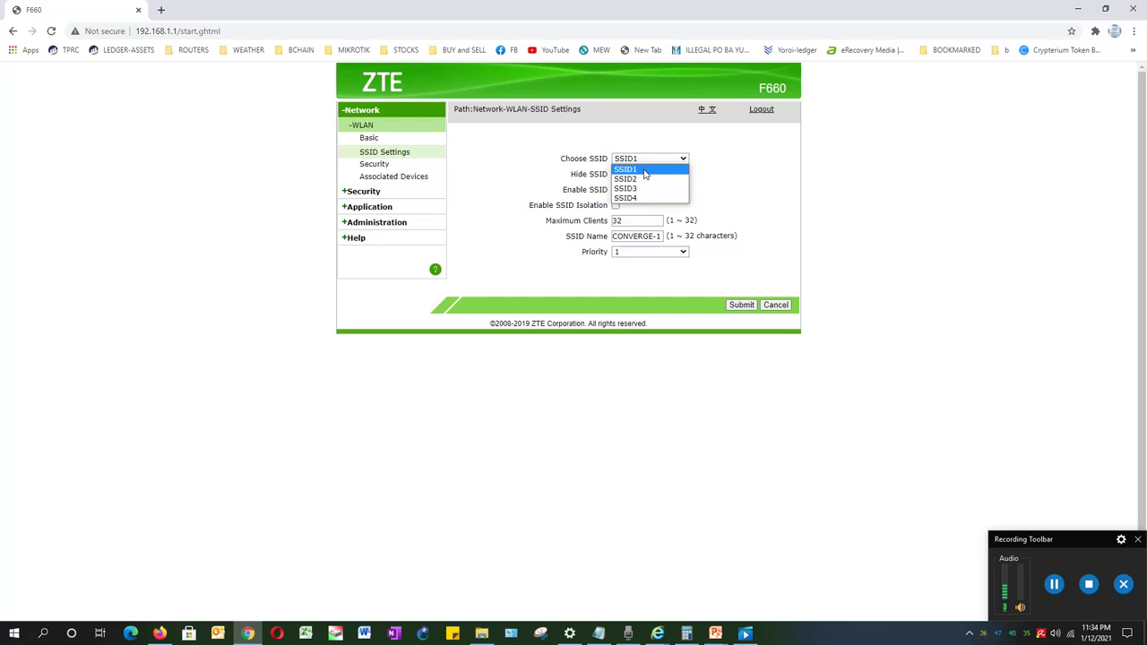
left_click(626, 199)
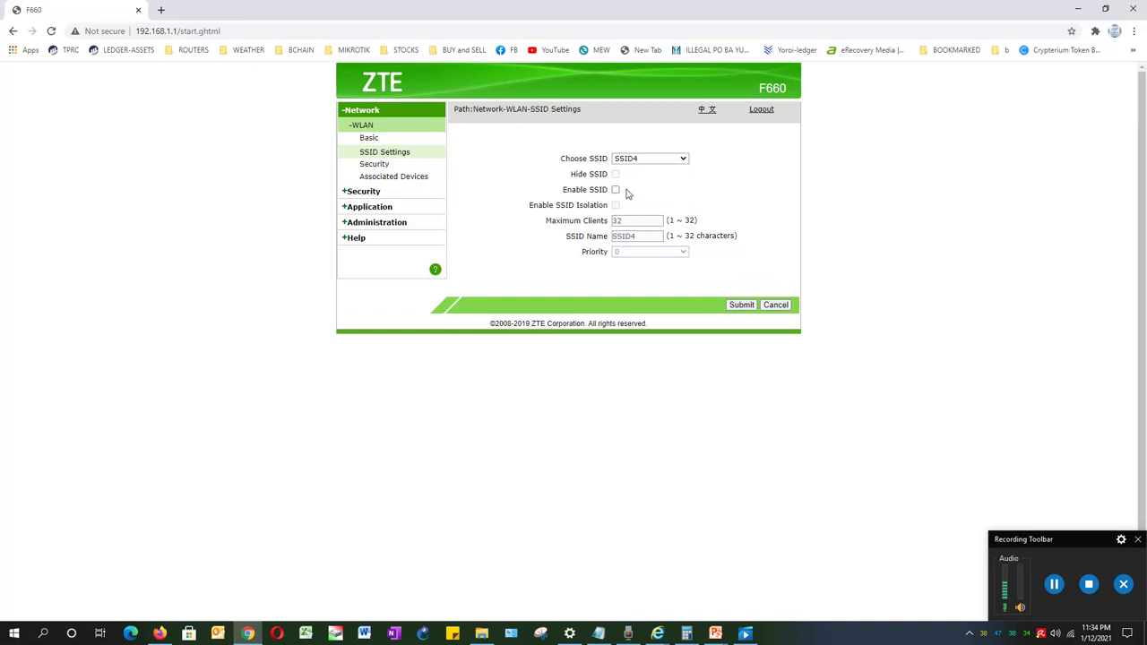
left_click(615, 190)
left_click_drag(649, 237, 580, 240)
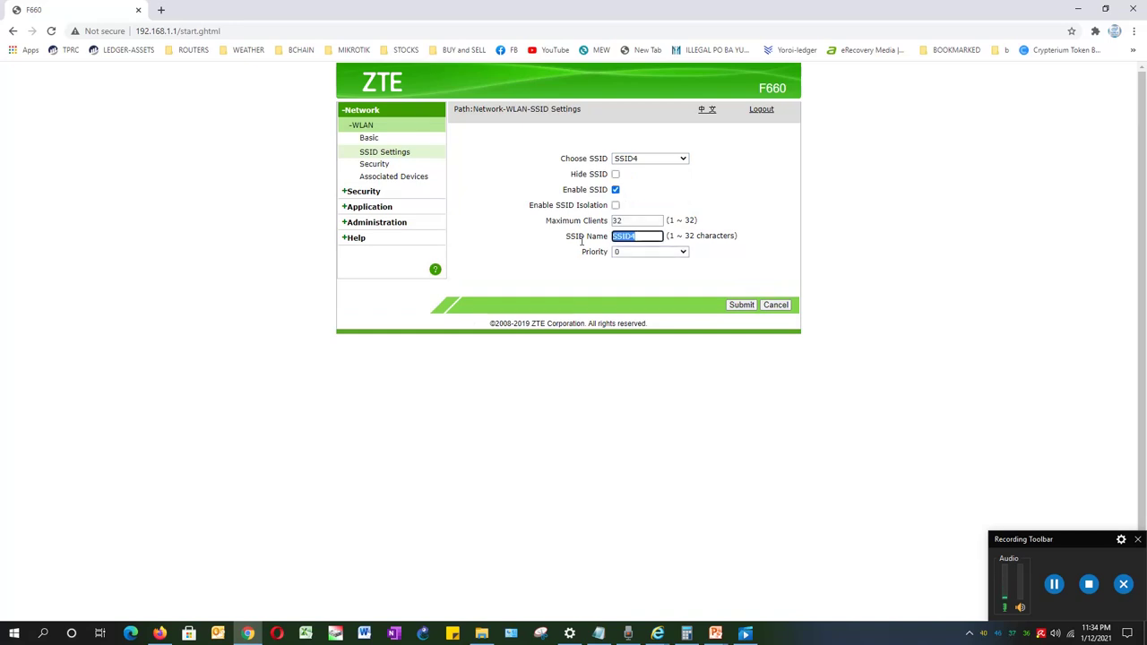
type("BISITA")
left_click(626, 254)
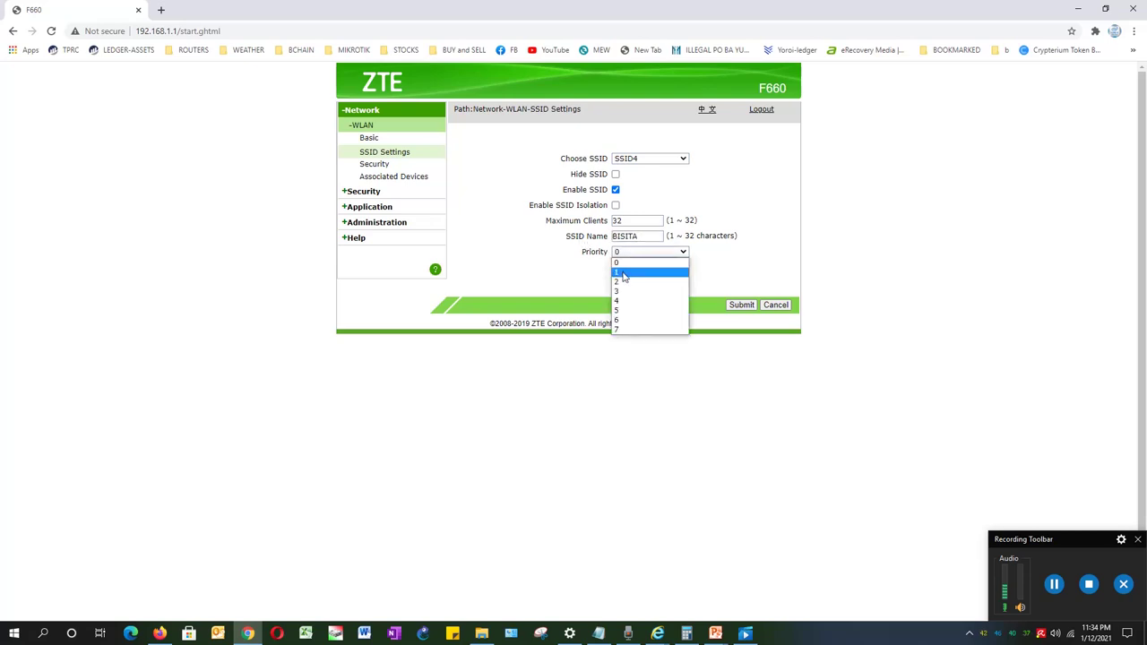
left_click(623, 283)
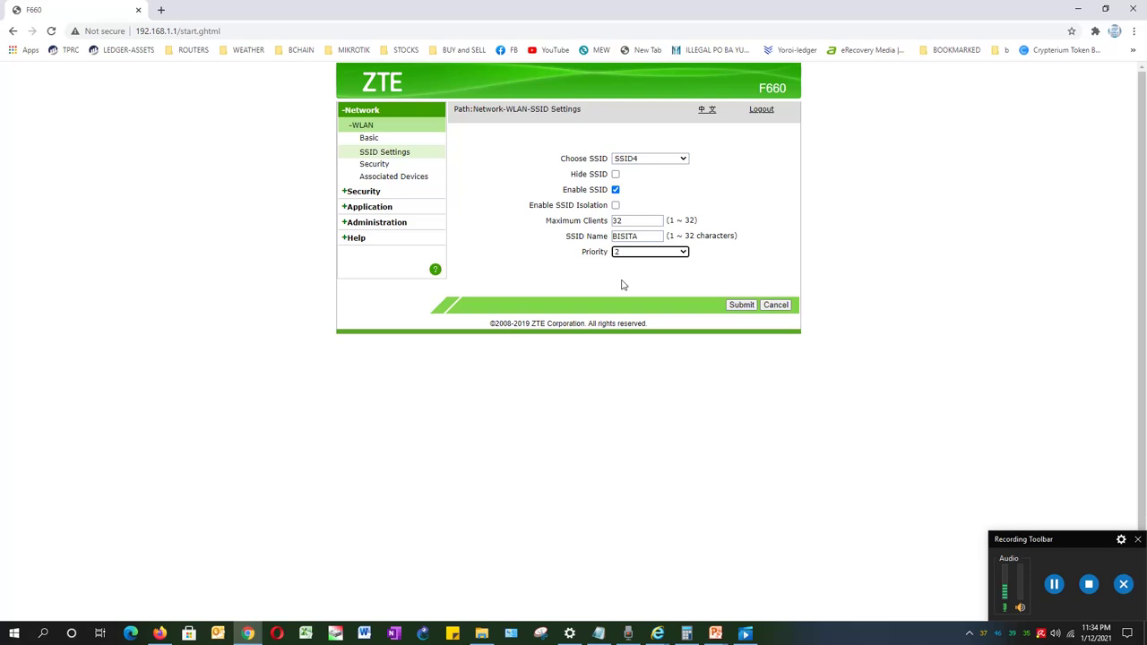
Step: Select SSID1 in the WLAN SSID settings and submit the page
left_click(665, 158)
left_click(648, 166)
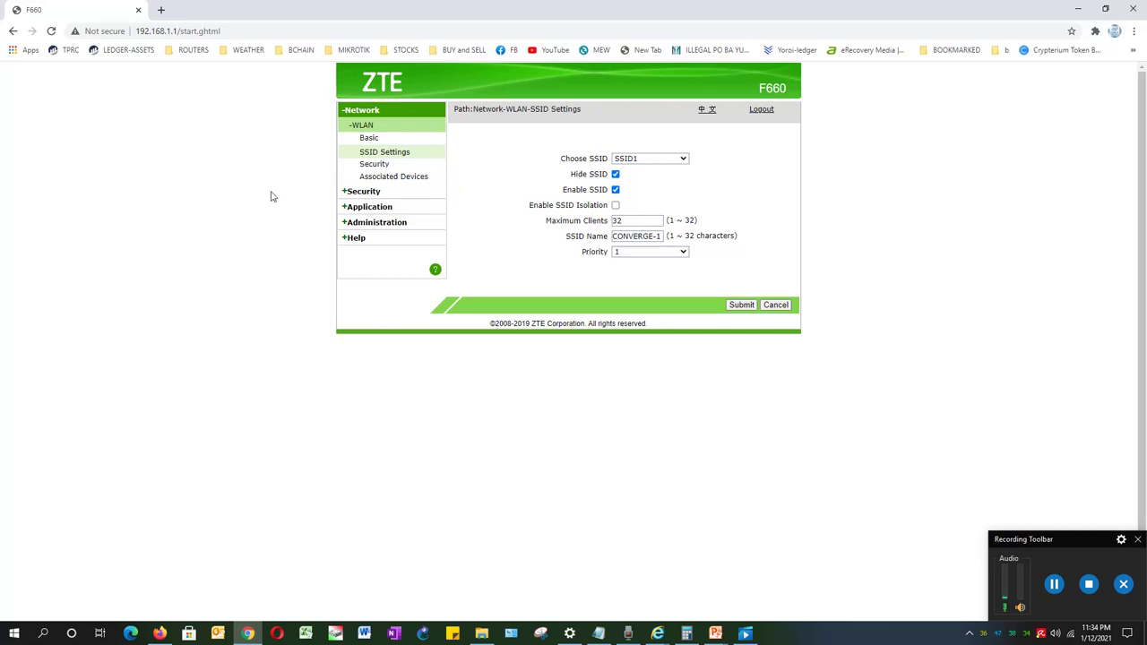
left_click(742, 307)
left_click(1054, 583)
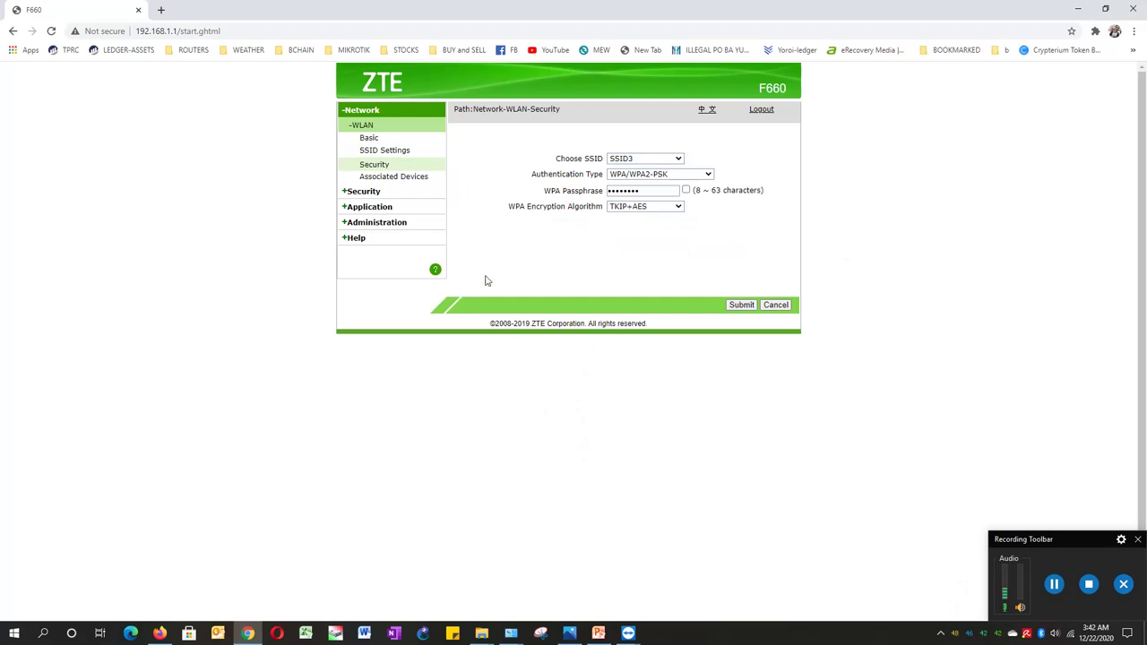
Step: Switch to the phone's TeamViewer remote session and close the finished Speedtest result
left_click(624, 622)
left_click(669, 578)
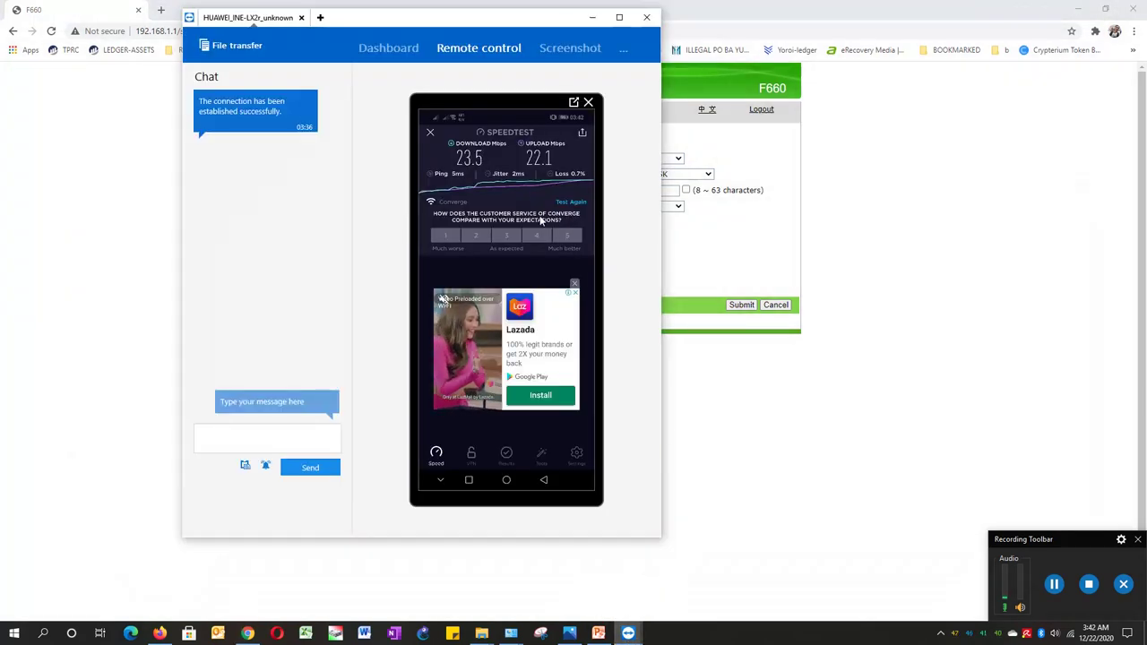
left_click(430, 133)
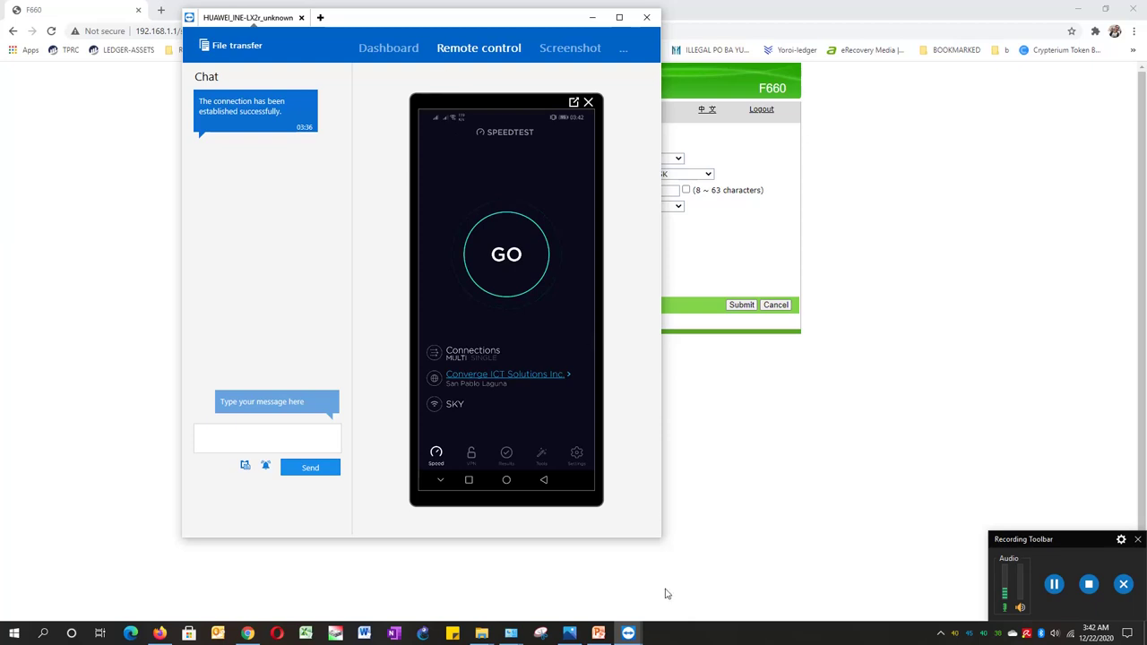
Step: Try to connect to the other saved partner ID from TeamViewer's main window, dismissing the promotional offer first
mouse_move(628, 638)
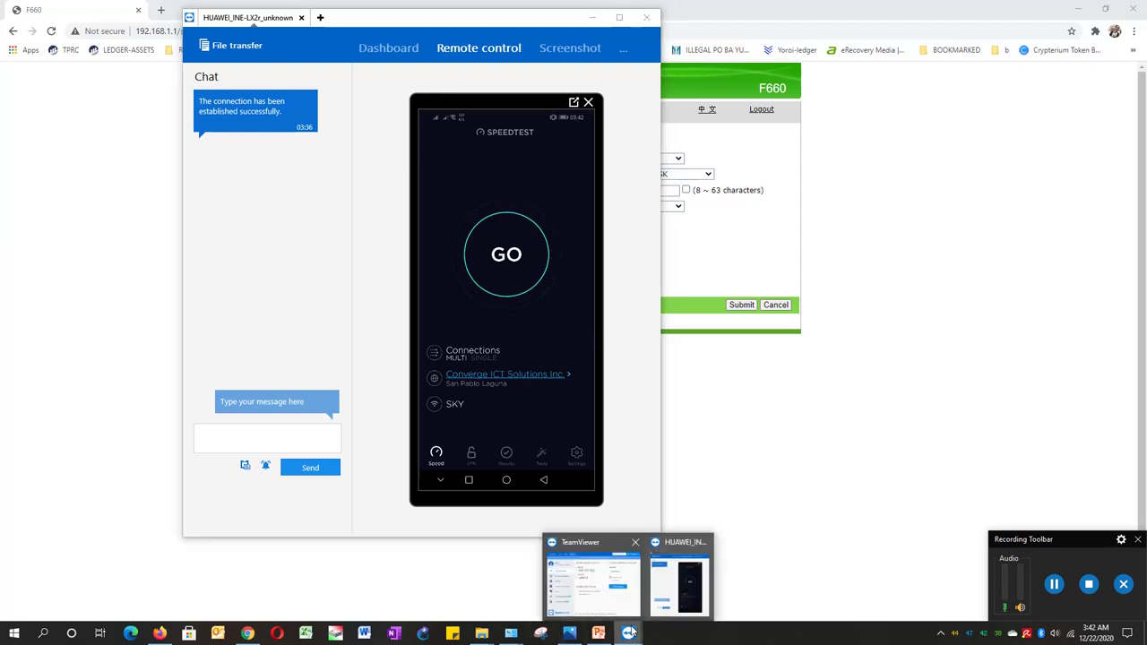
left_click(592, 584)
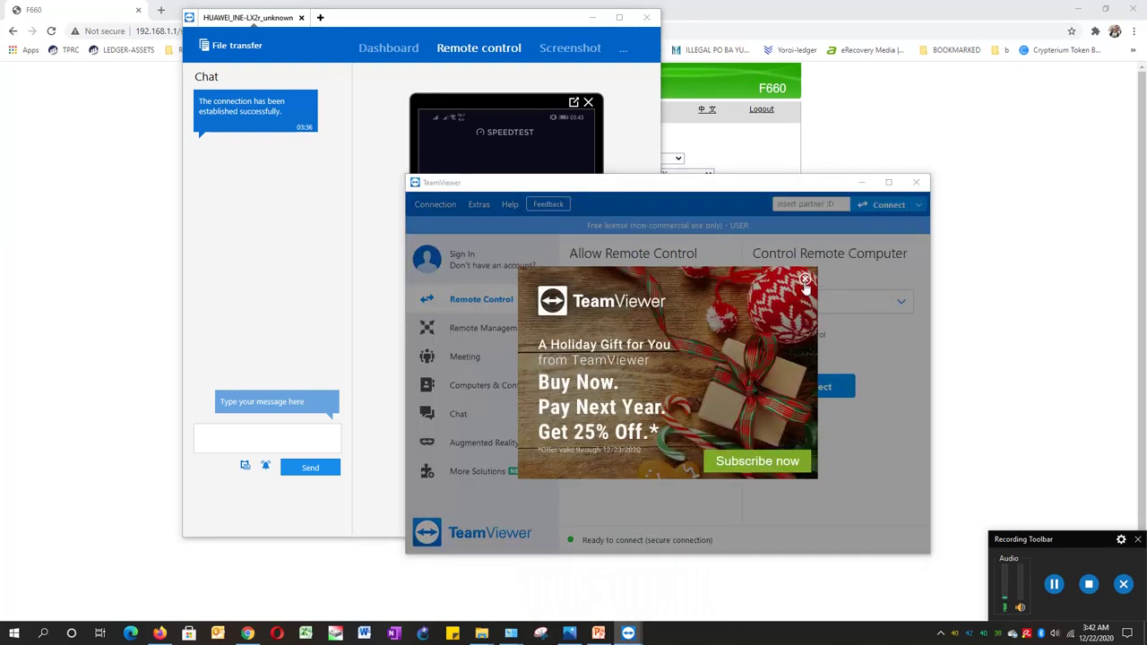
left_click(806, 280)
left_click(900, 302)
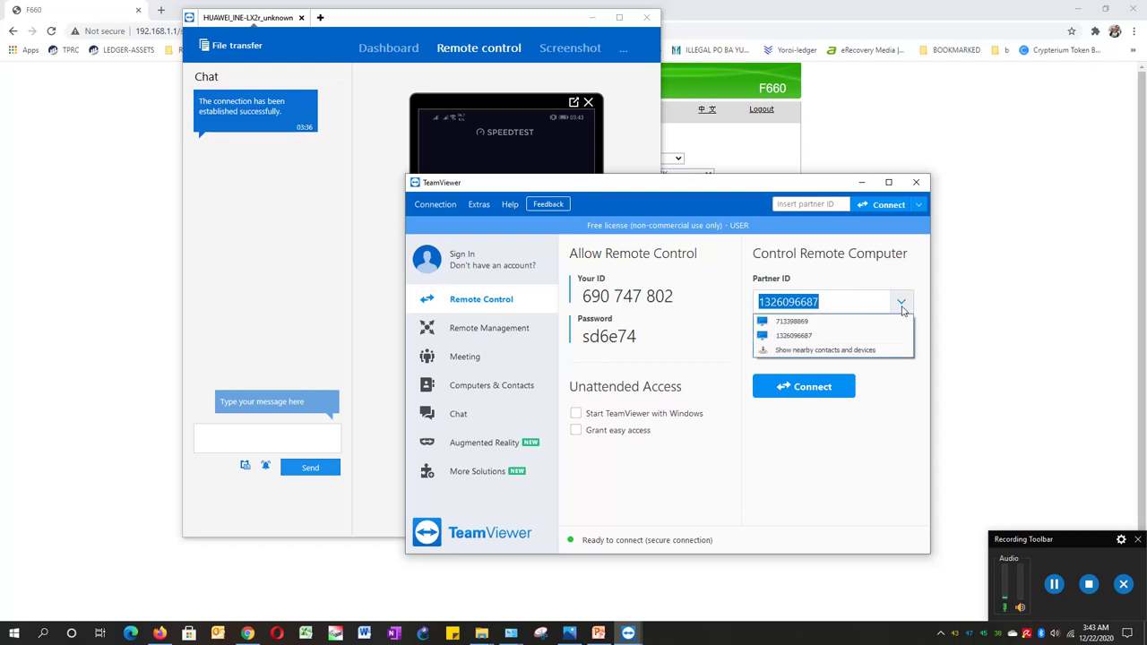
left_click(788, 321)
left_click(819, 385)
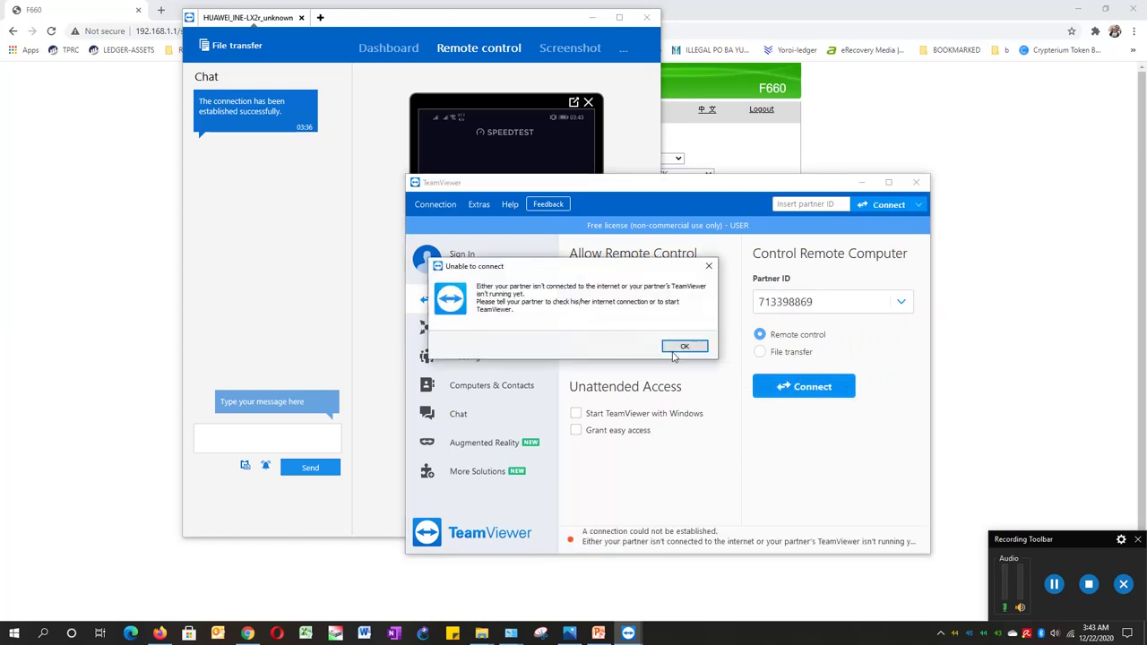
left_click(682, 347)
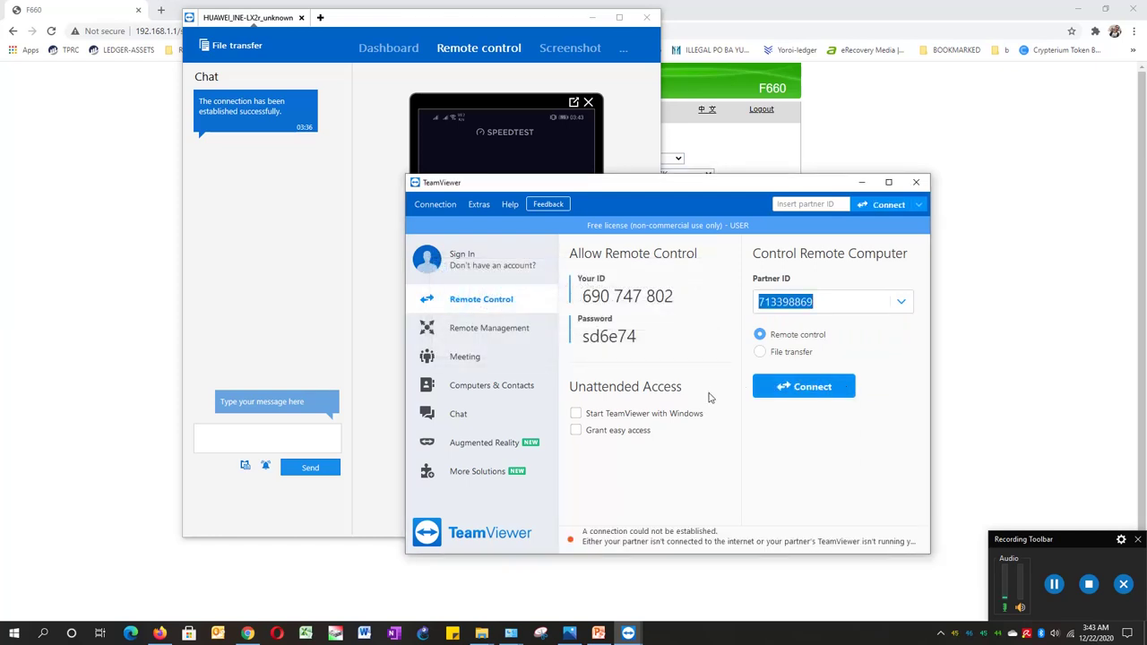